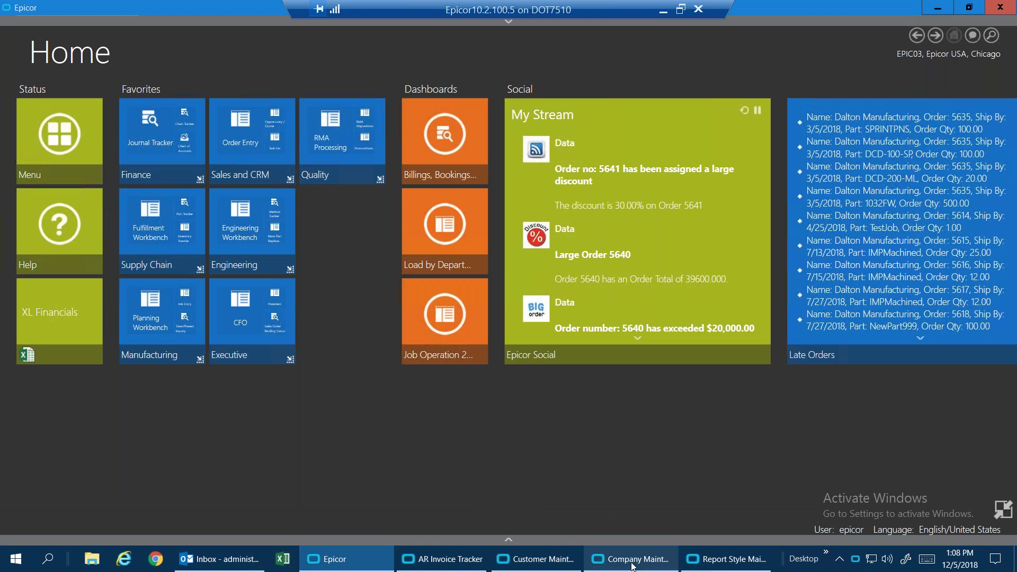
pyautogui.moveTo(632, 565)
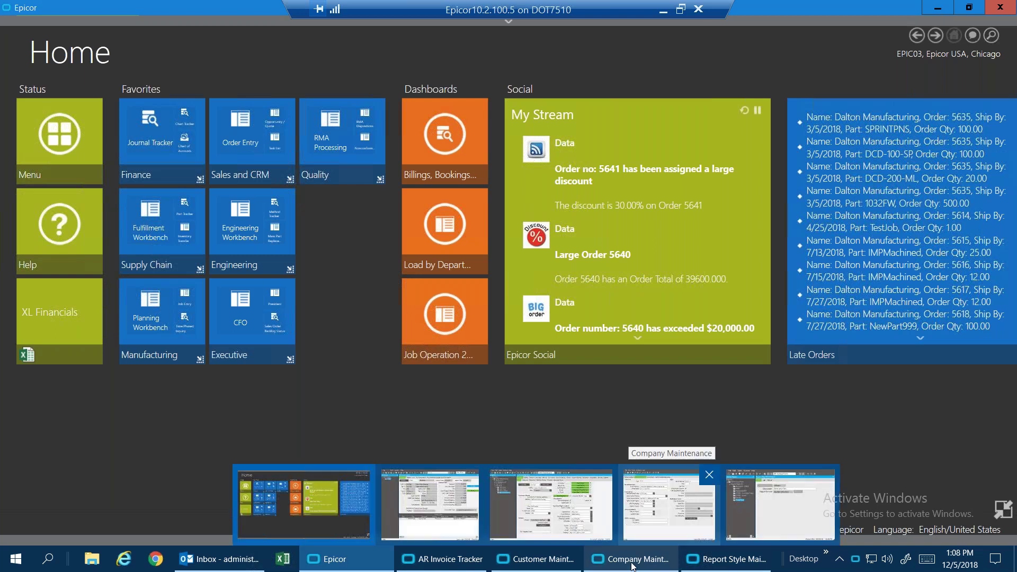
pyautogui.click(632, 560)
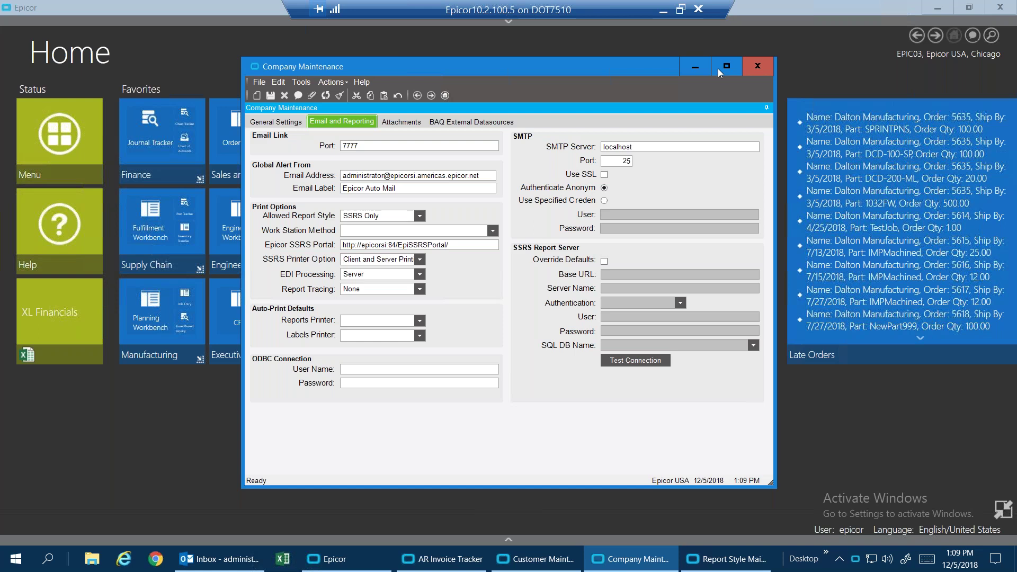
pyautogui.click(689, 69)
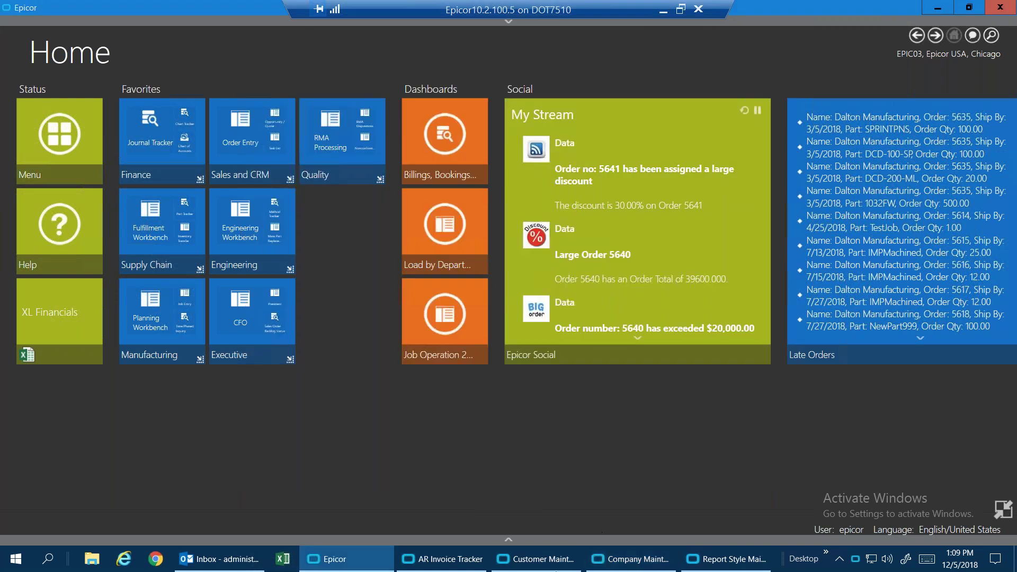
pyautogui.moveTo(551, 564)
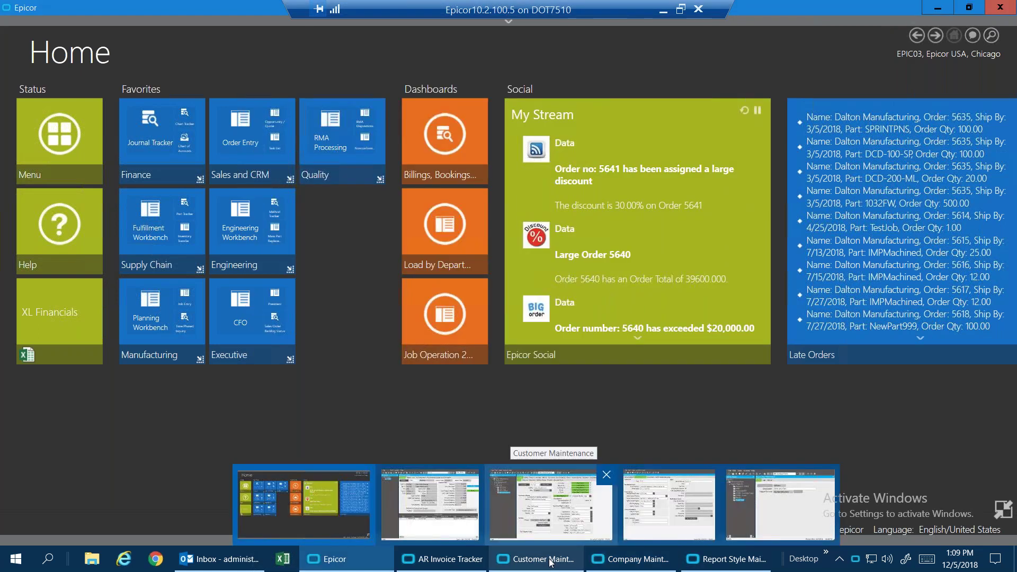
pyautogui.click(551, 561)
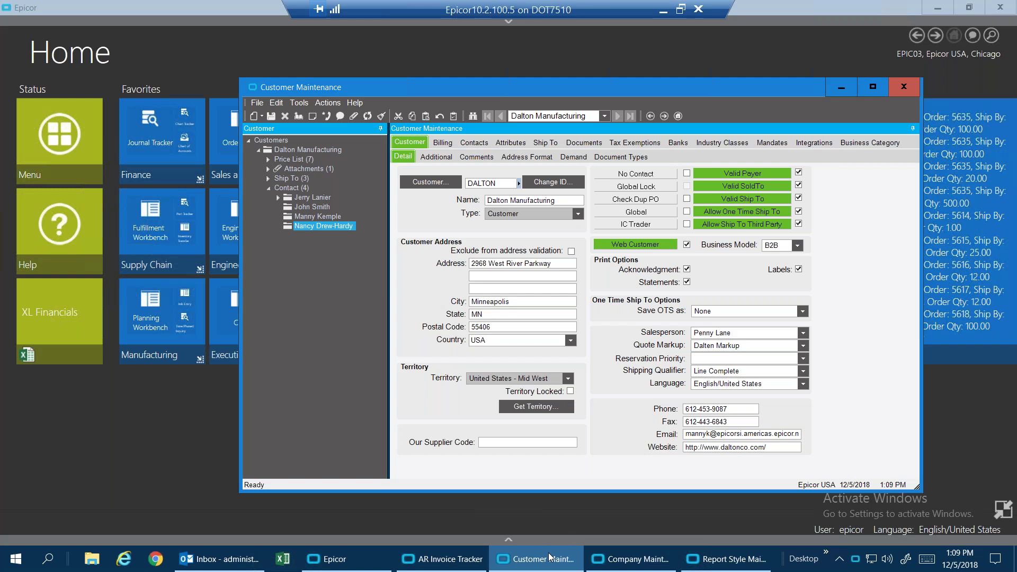
pyautogui.moveTo(488, 553)
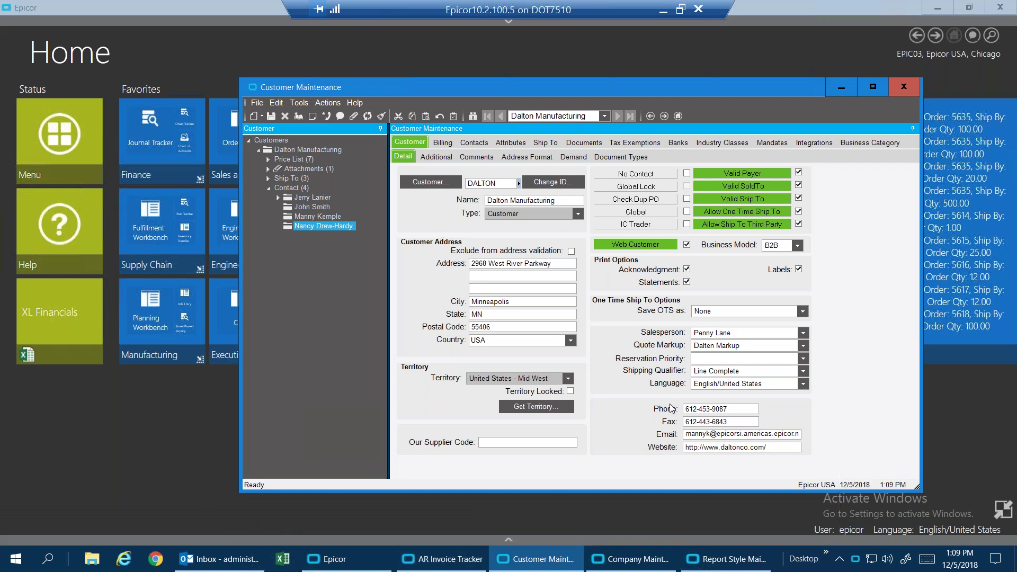
pyautogui.click(686, 435)
pyautogui.moveTo(685, 434); pyautogui.dragTo(814, 437)
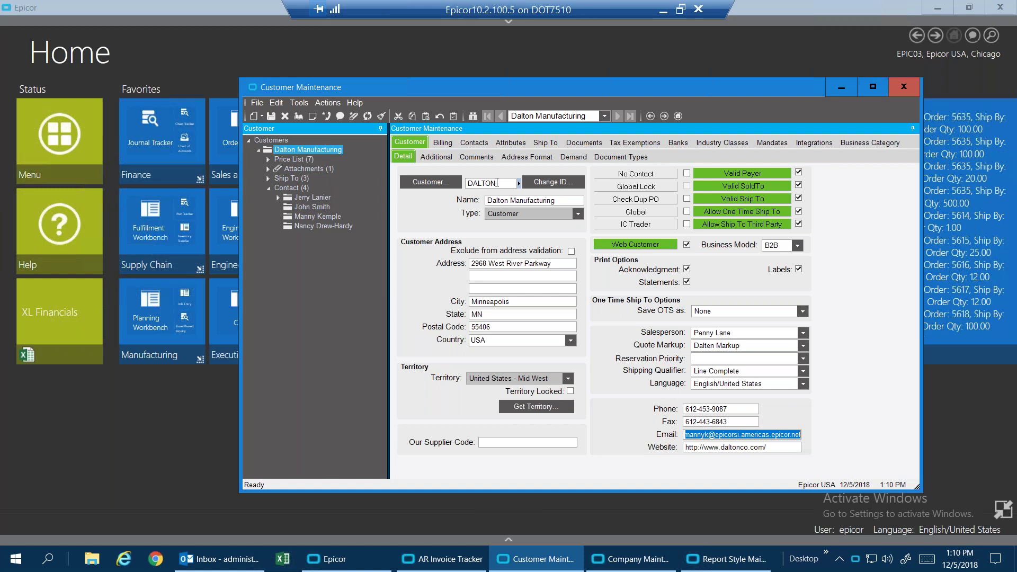
pyautogui.click(474, 143)
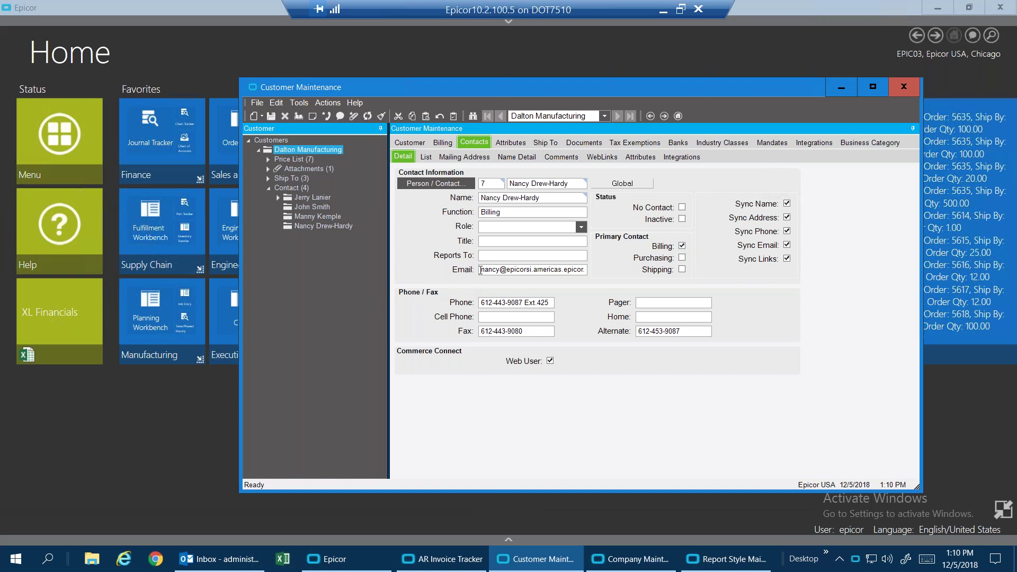
pyautogui.moveTo(481, 270); pyautogui.dragTo(588, 271)
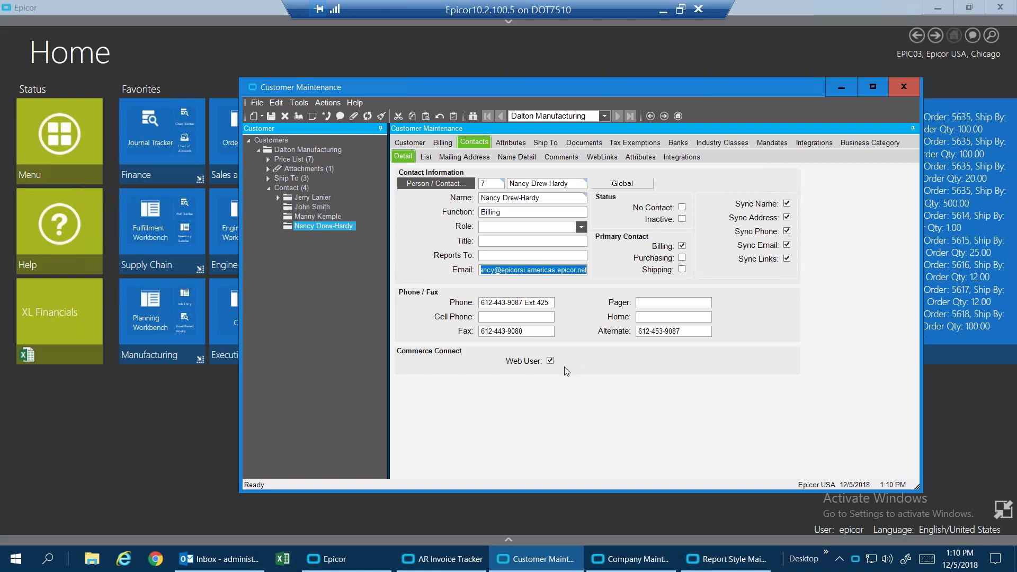
pyautogui.click(841, 88)
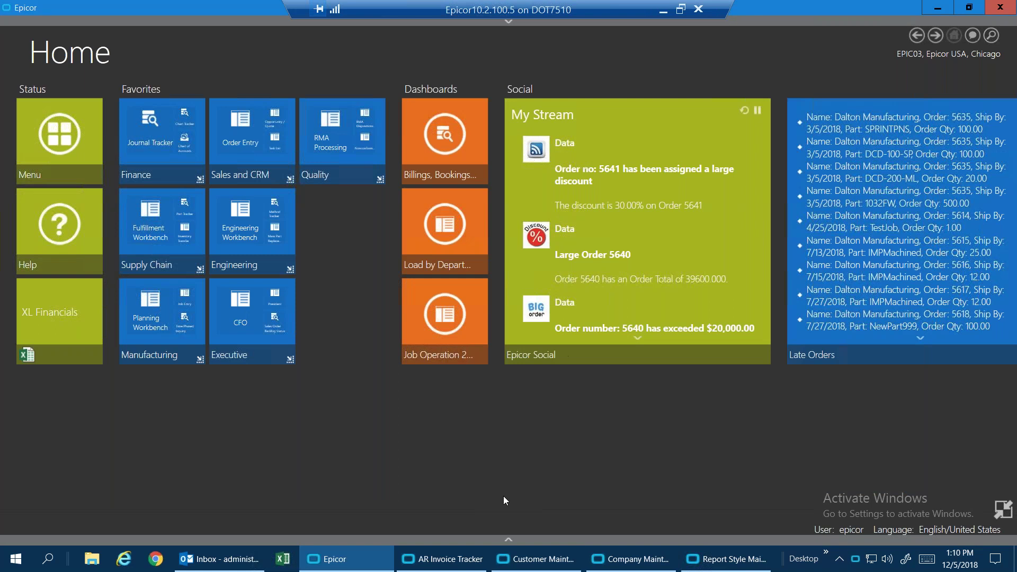
pyautogui.click(453, 566)
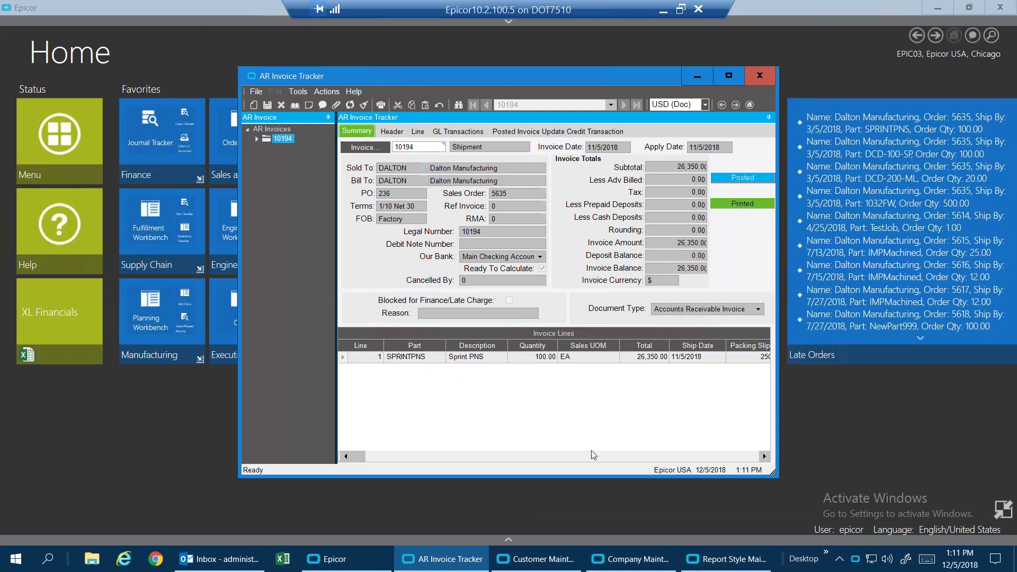
pyautogui.moveTo(717, 567)
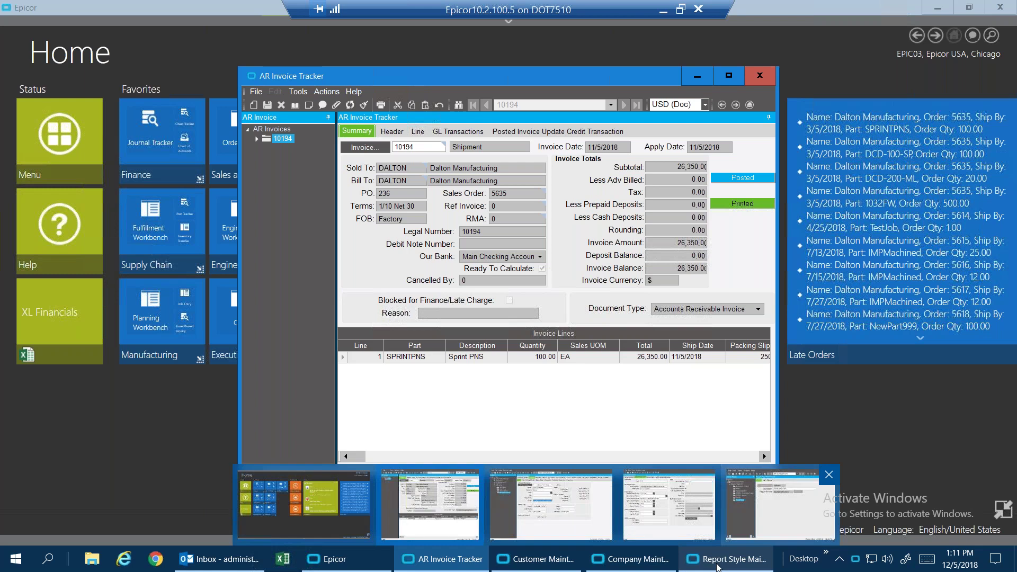
pyautogui.click(717, 564)
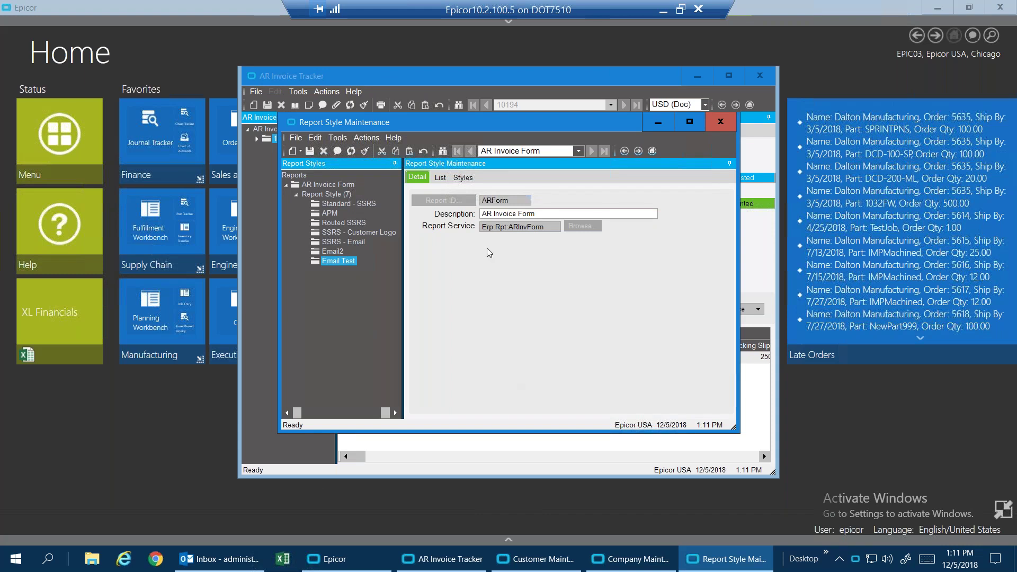
pyautogui.moveTo(361, 562)
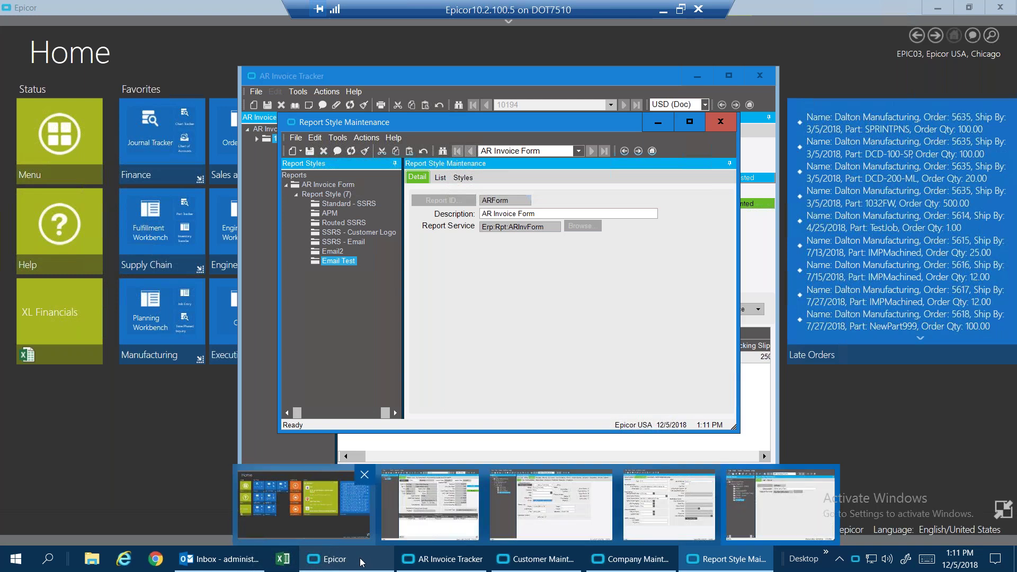
pyautogui.click(110, 414)
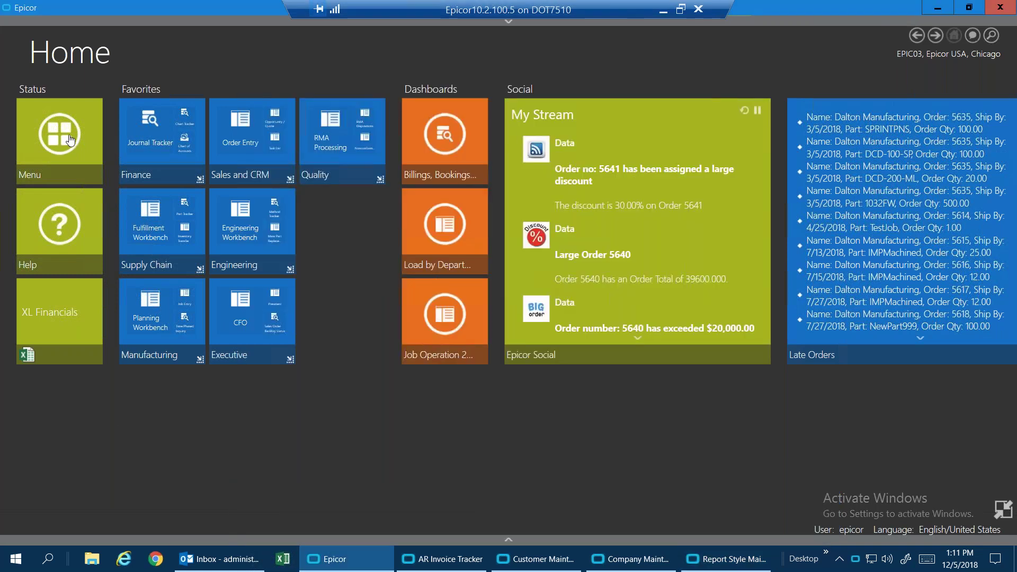
# Browse the Menu to System Management > Reporting and return to the AR Invoice Form report styles.
pyautogui.click(70, 140)
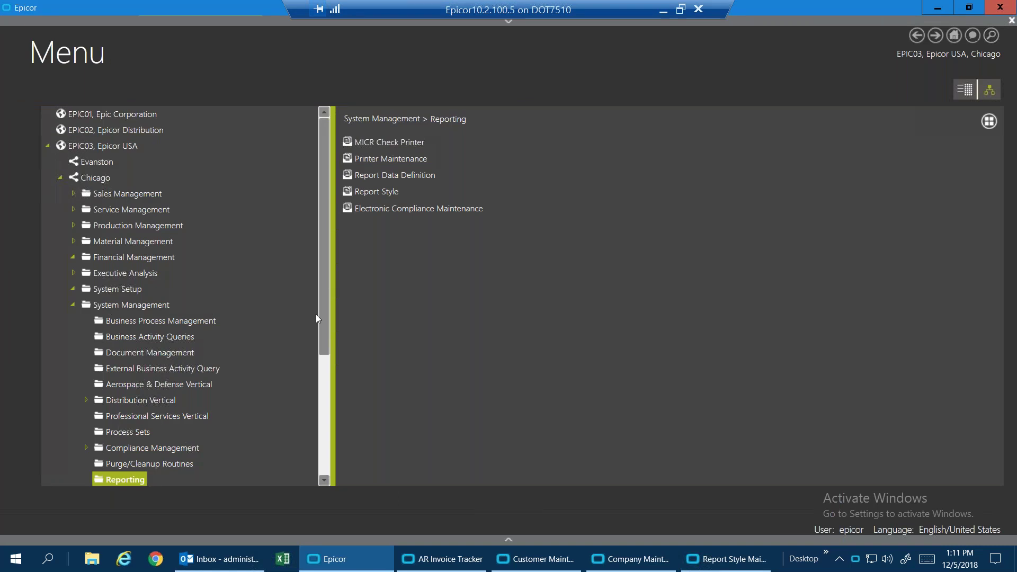
pyautogui.scroll(-2, 316, 313)
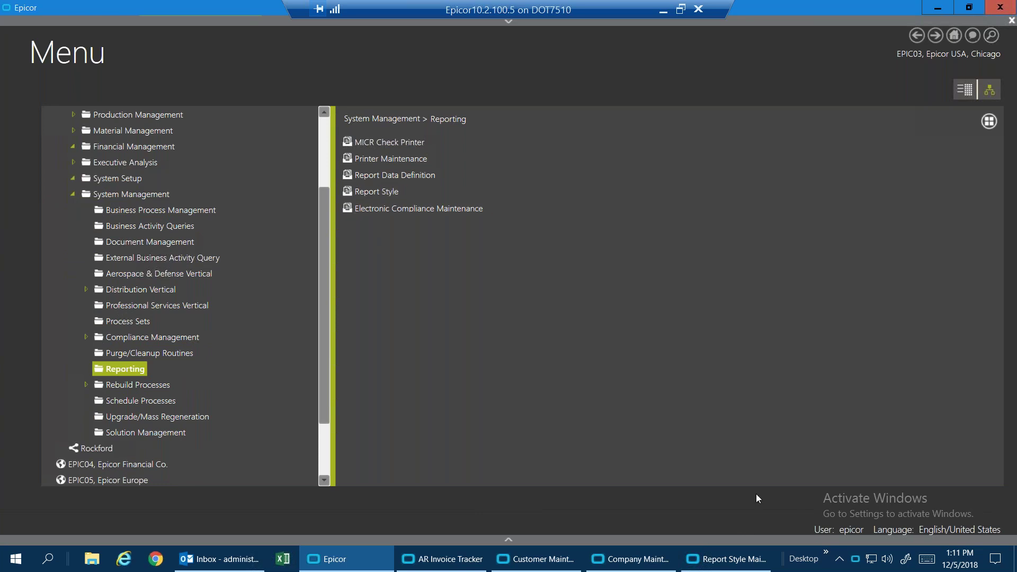
pyautogui.click(733, 561)
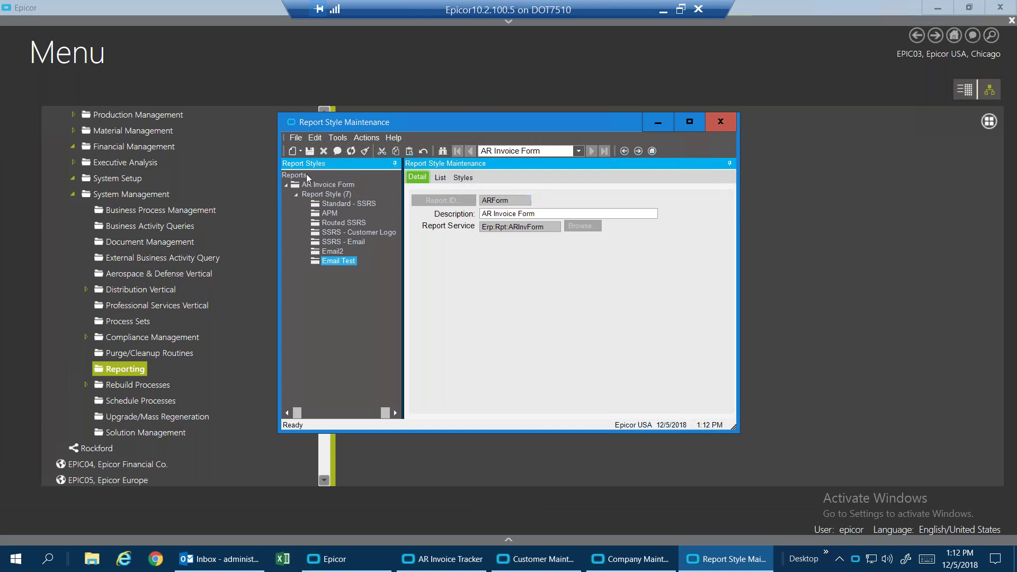
# Copy the Standard - SSRS style into folders ARInvoiceFormEmail5 and ARPBFormEmail5.
pyautogui.click(343, 204)
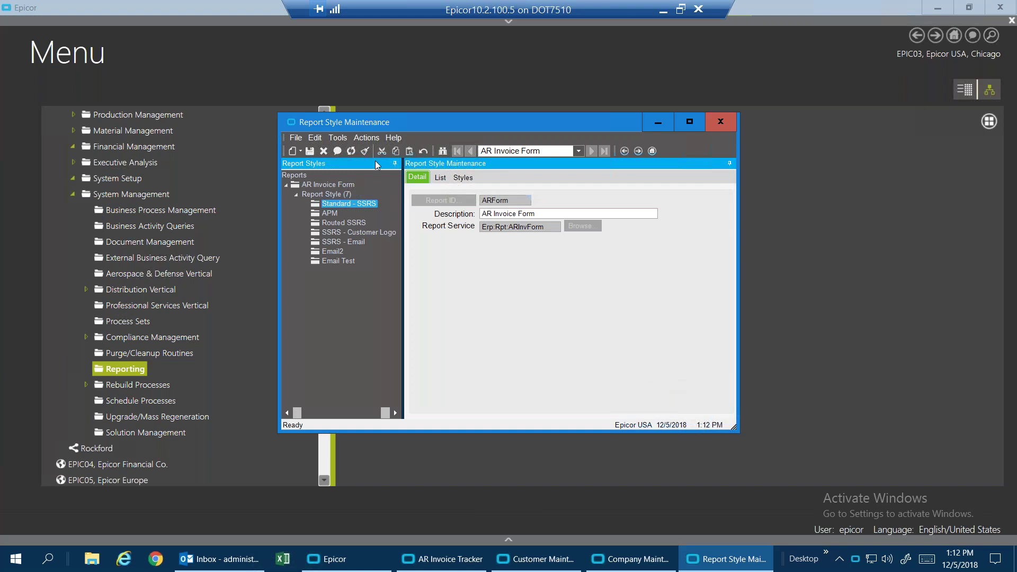
pyautogui.click(371, 139)
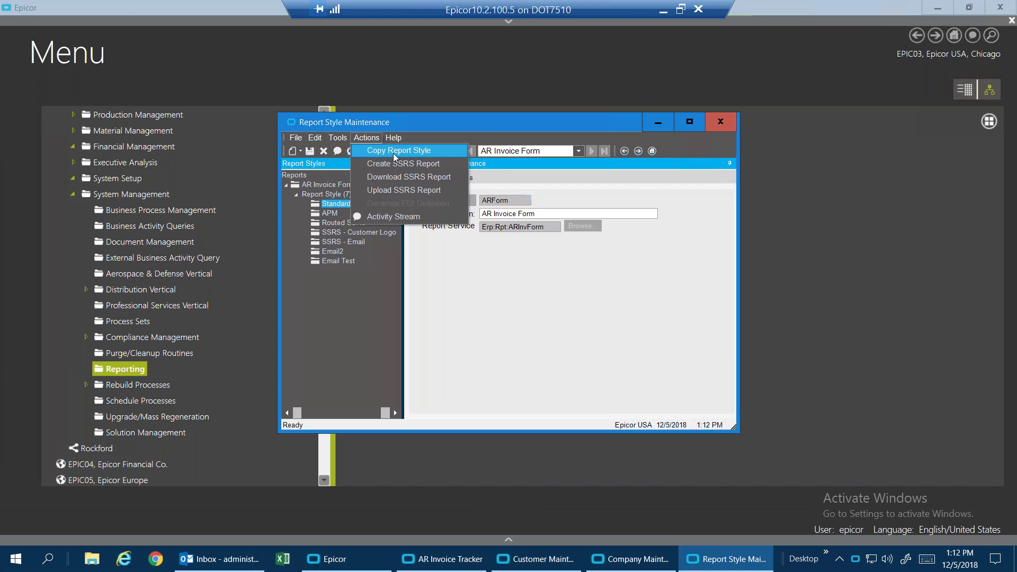
pyautogui.click(393, 152)
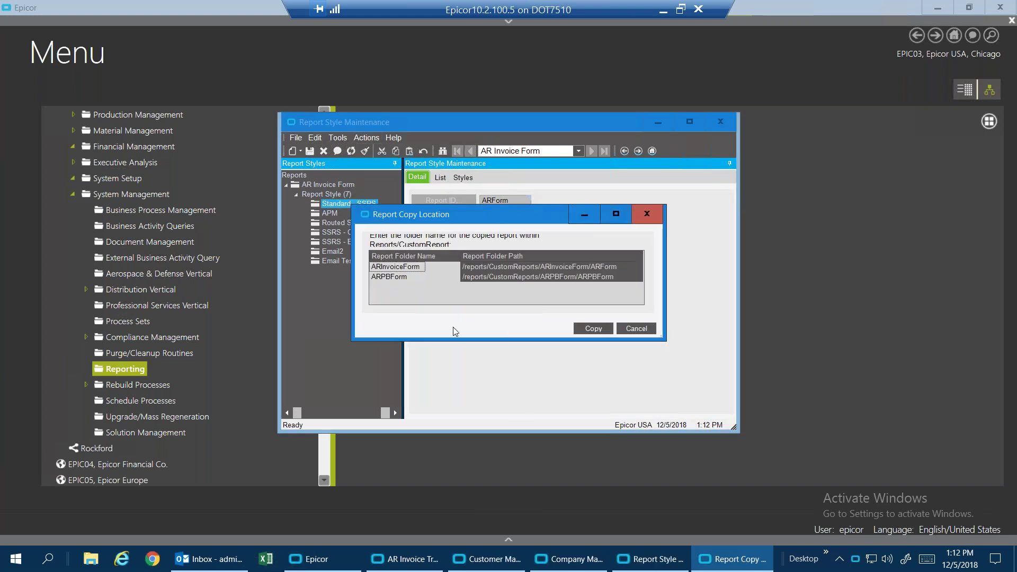
pyautogui.click(416, 267)
pyautogui.click(418, 267)
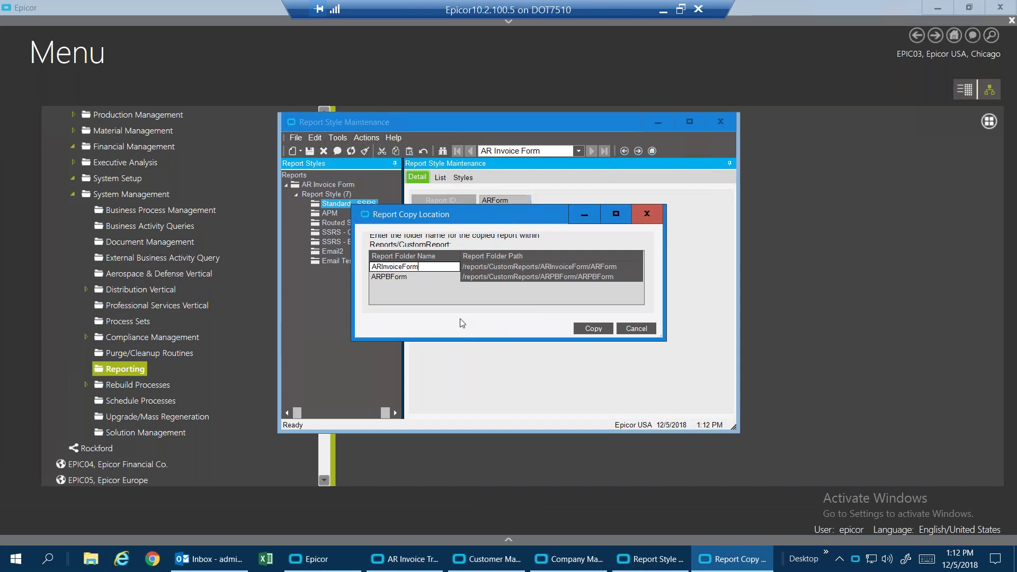
pyautogui.write('Email5')
pyautogui.click(396, 275)
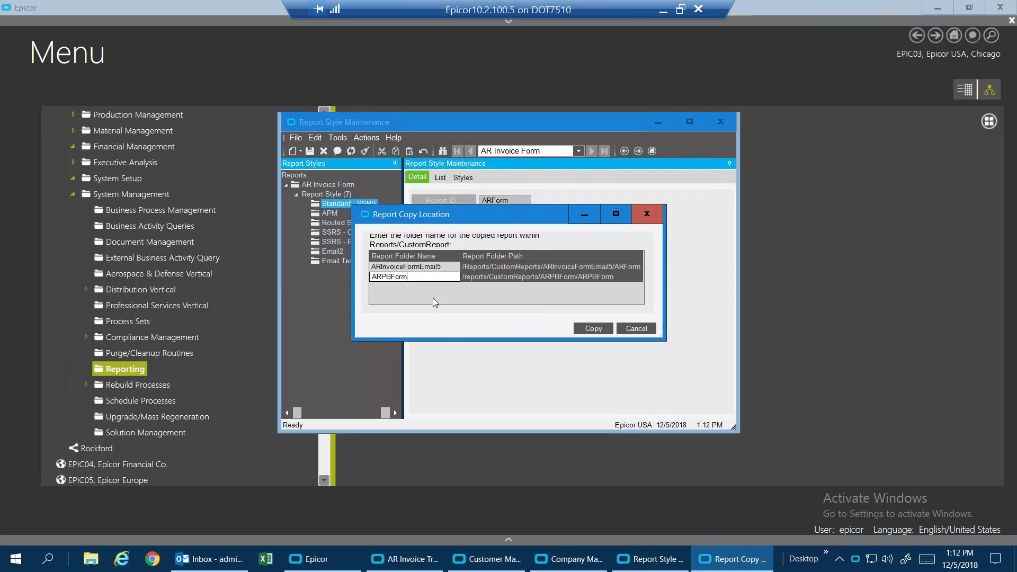
pyautogui.write('Email5')
pyautogui.click(589, 328)
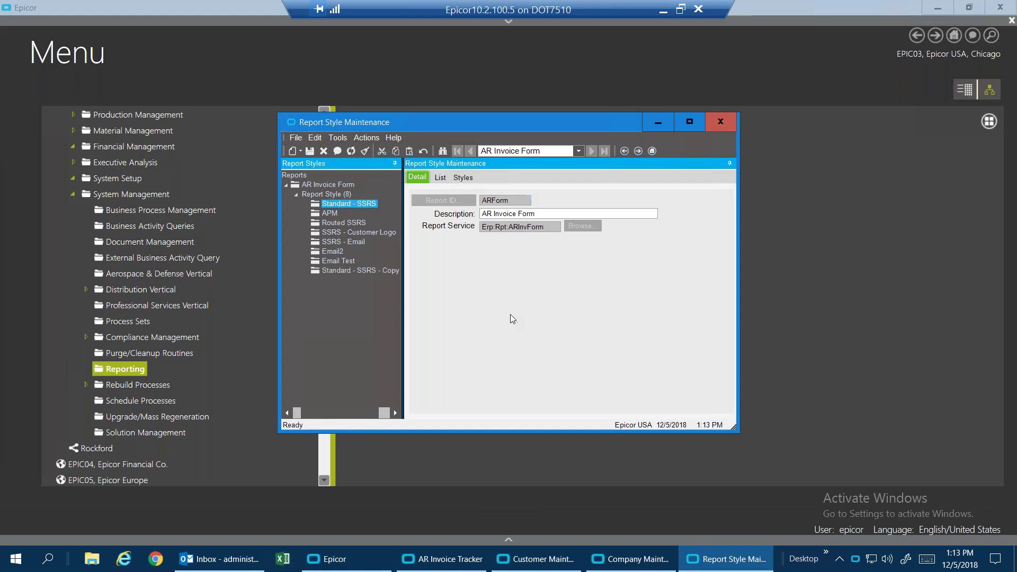
# Rename the copied style to 'Email Test 2', save it, and show its SSRS Breaking/Routing settings.
pyautogui.click(364, 271)
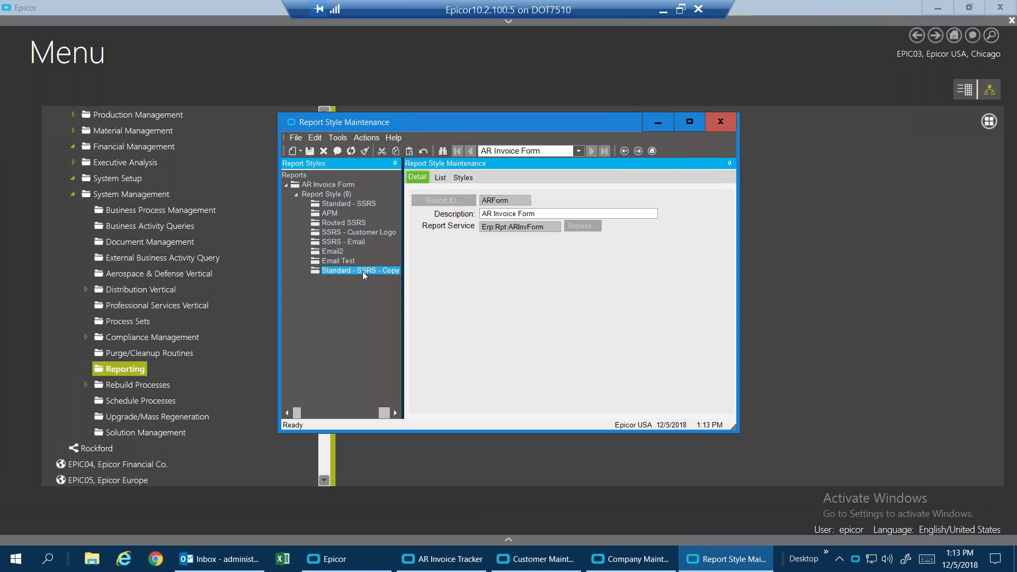
pyautogui.click(465, 178)
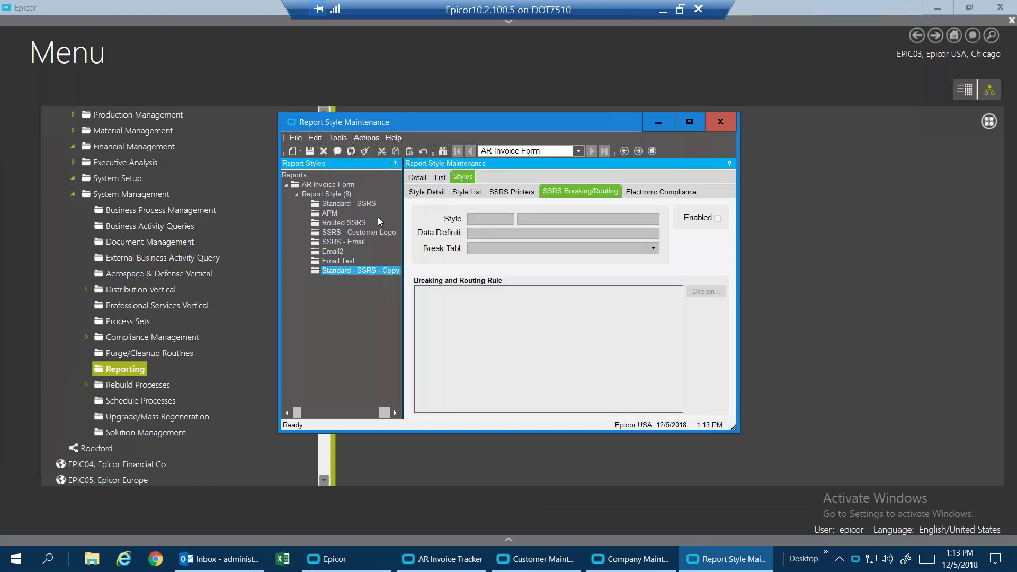
pyautogui.click(427, 191)
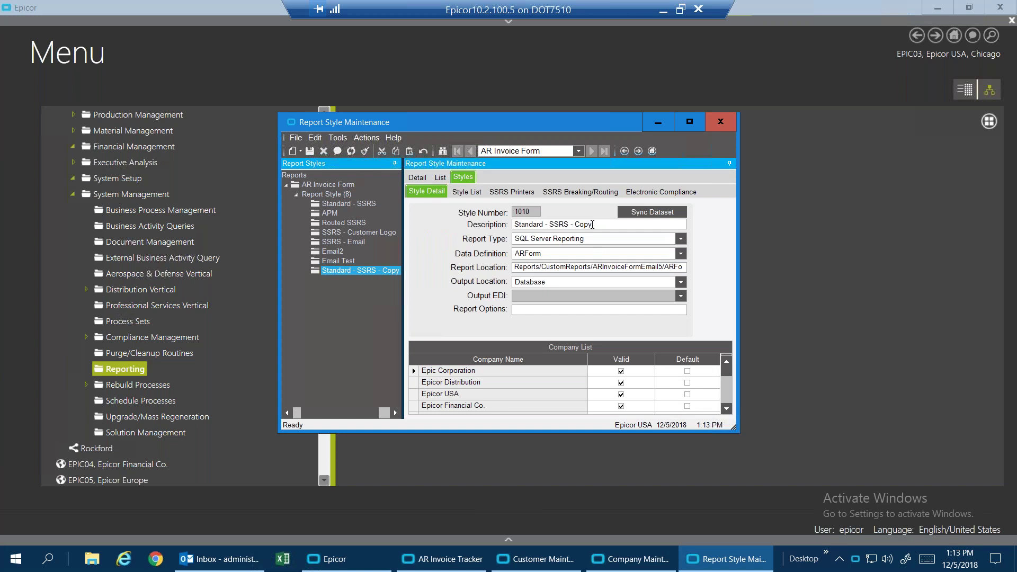
pyautogui.moveTo(599, 223); pyautogui.dragTo(512, 225)
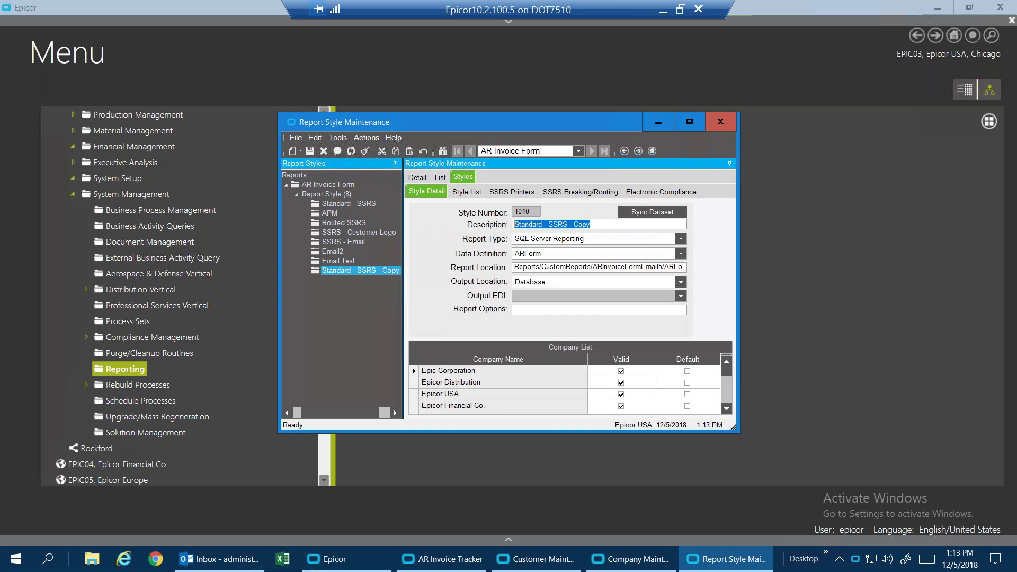
pyautogui.write('Emai')
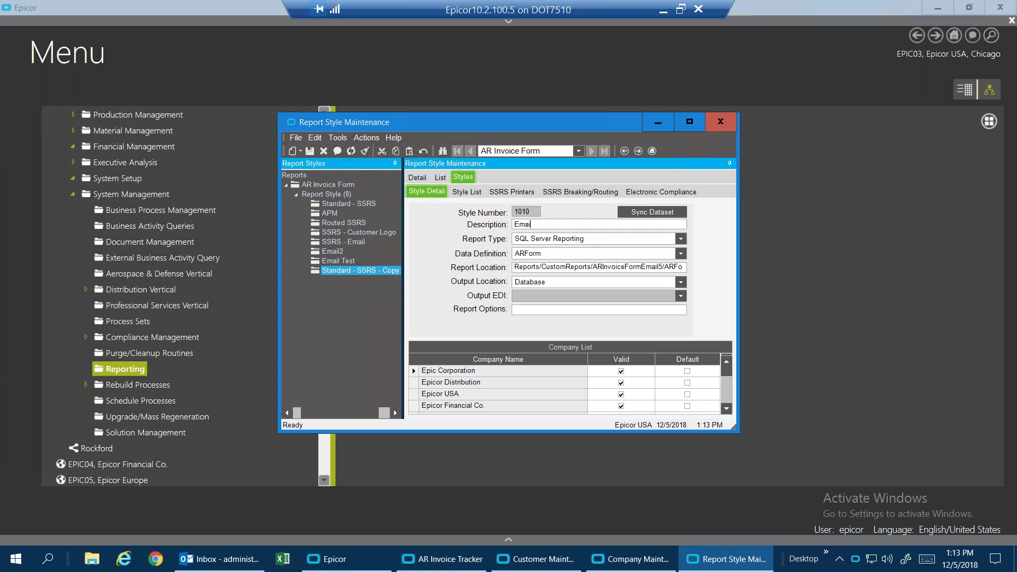
pyautogui.write('l Test 2')
pyautogui.click(309, 152)
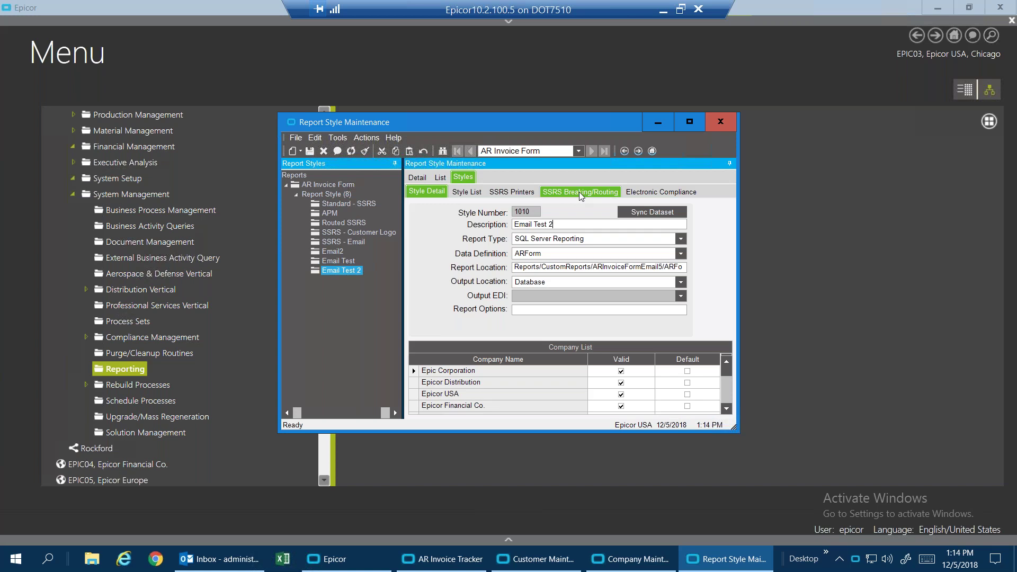
pyautogui.click(580, 192)
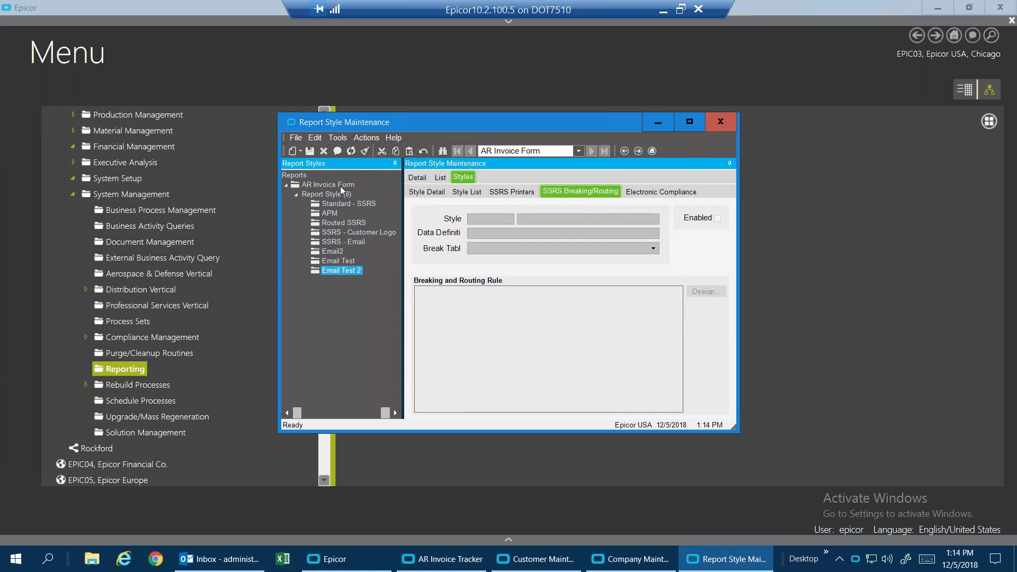
# Create a new SSRS breaking/routing rule for Email Test 2 with InvcHead as the break table.
pyautogui.click(301, 151)
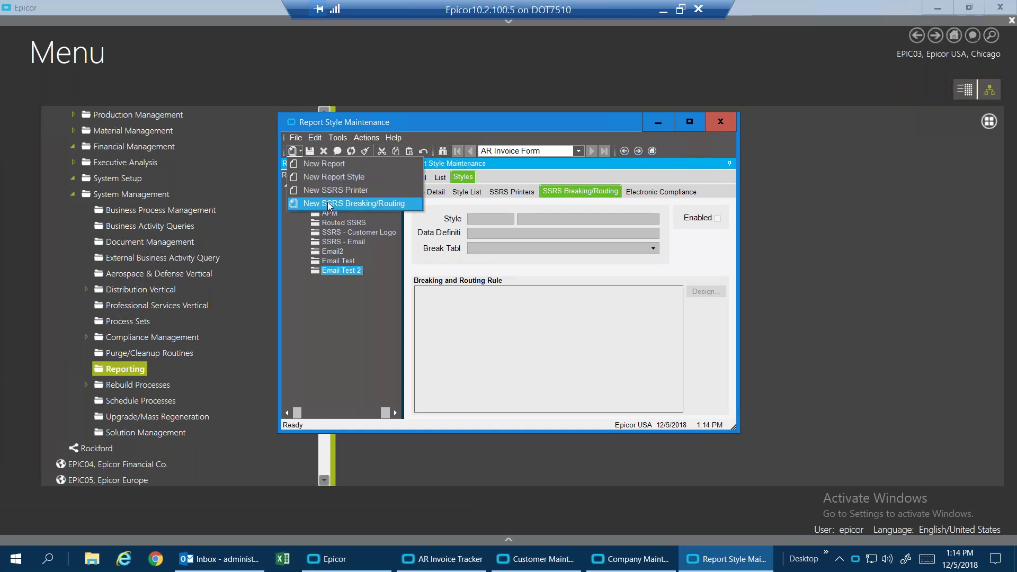
pyautogui.click(307, 152)
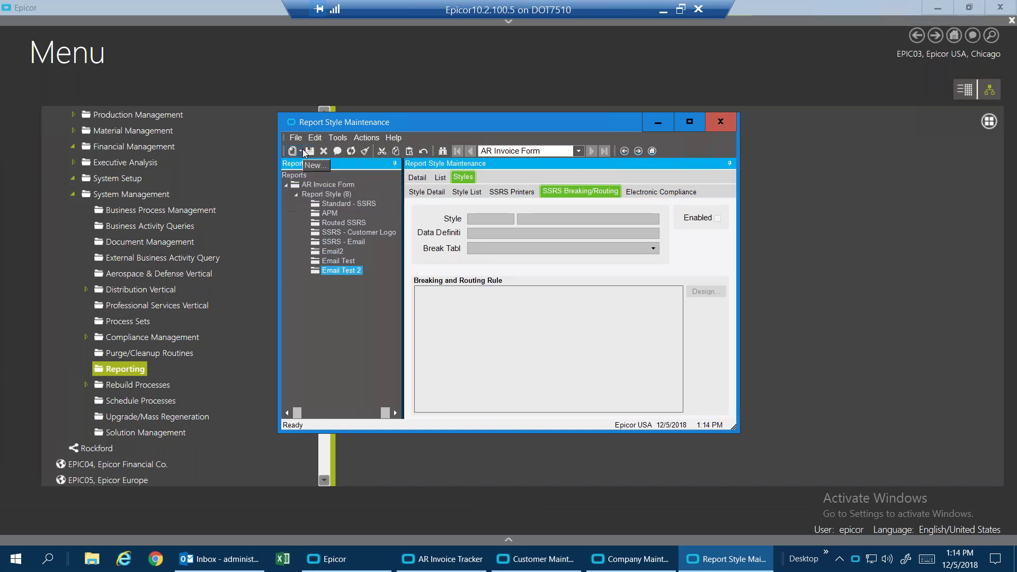
pyautogui.click(301, 150)
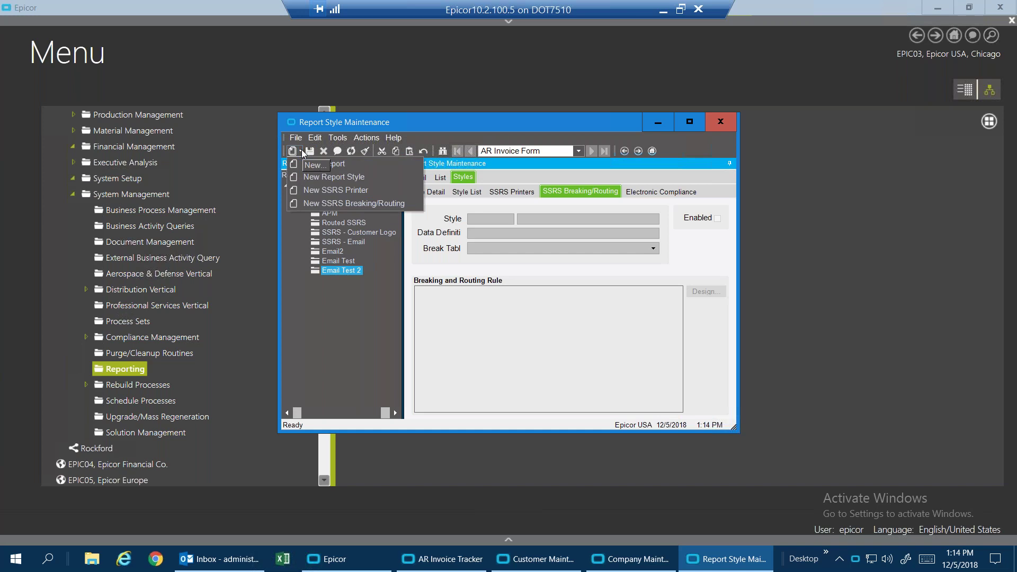
pyautogui.click(328, 204)
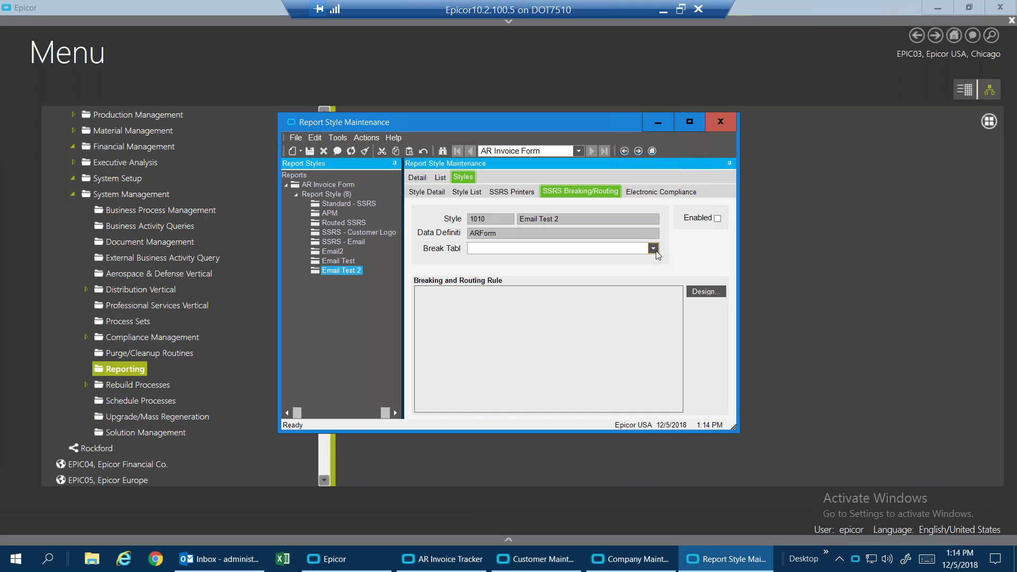
pyautogui.click(655, 249)
pyautogui.click(487, 339)
pyautogui.click(711, 292)
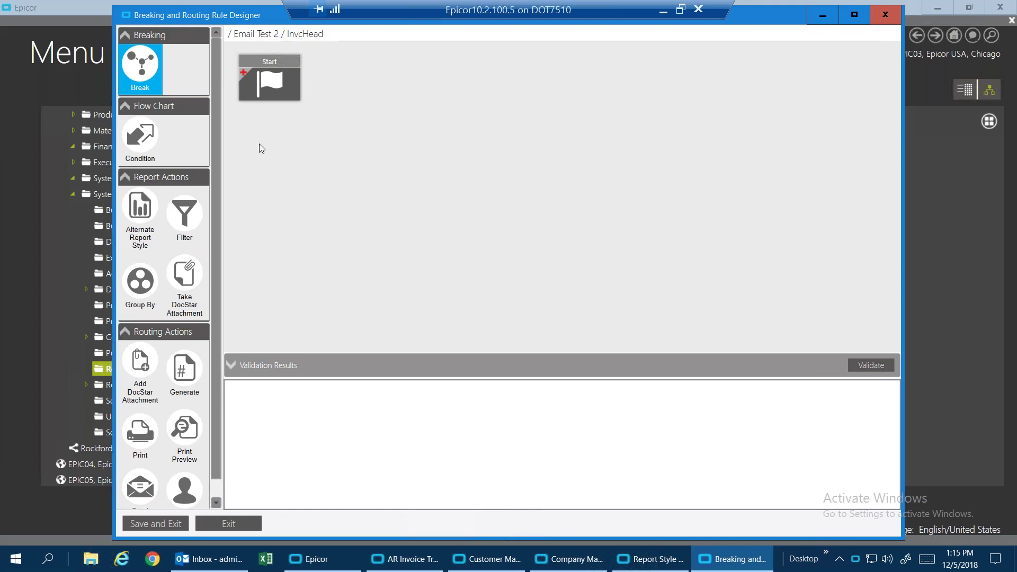
# View the Email Test 2 / InvcHead rule designer showing only the Start node.
pyautogui.moveTo(282, 70)
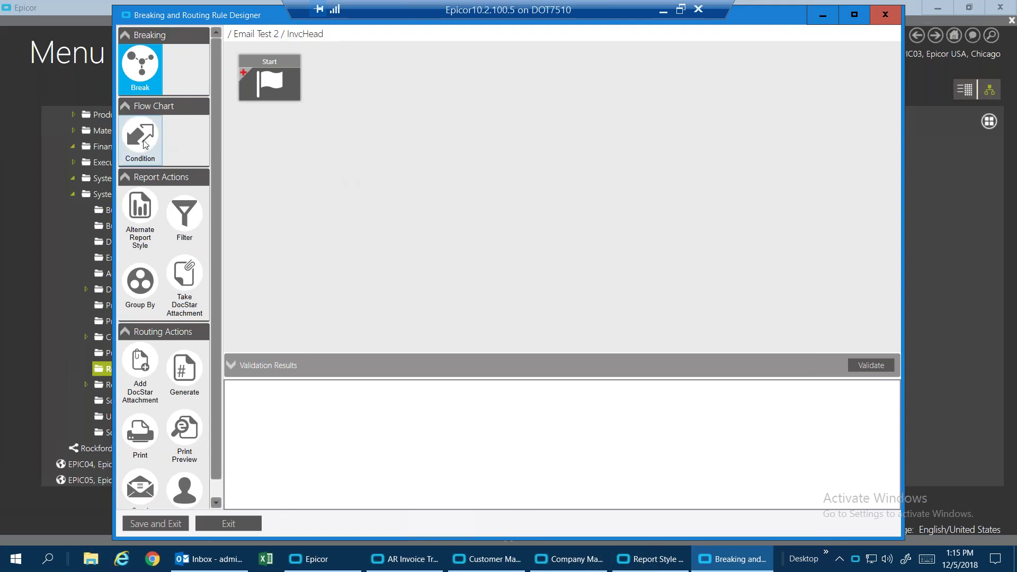
# Add a Break 0 step next to Start and connect Start to it with an arrow.
pyautogui.moveTo(144, 144); pyautogui.dragTo(401, 57)
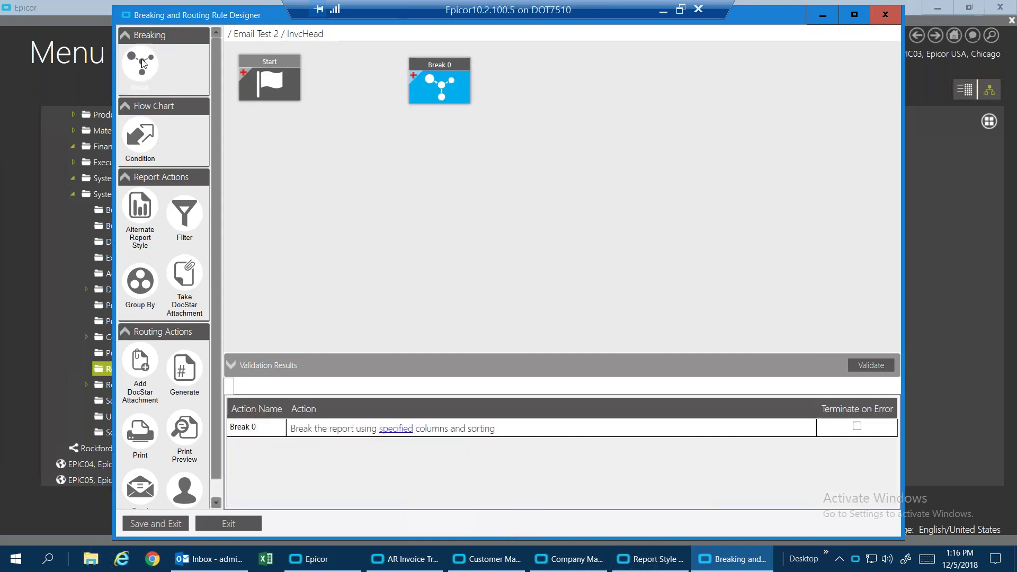
pyautogui.moveTo(446, 67)
pyautogui.moveTo(445, 66); pyautogui.dragTo(425, 63)
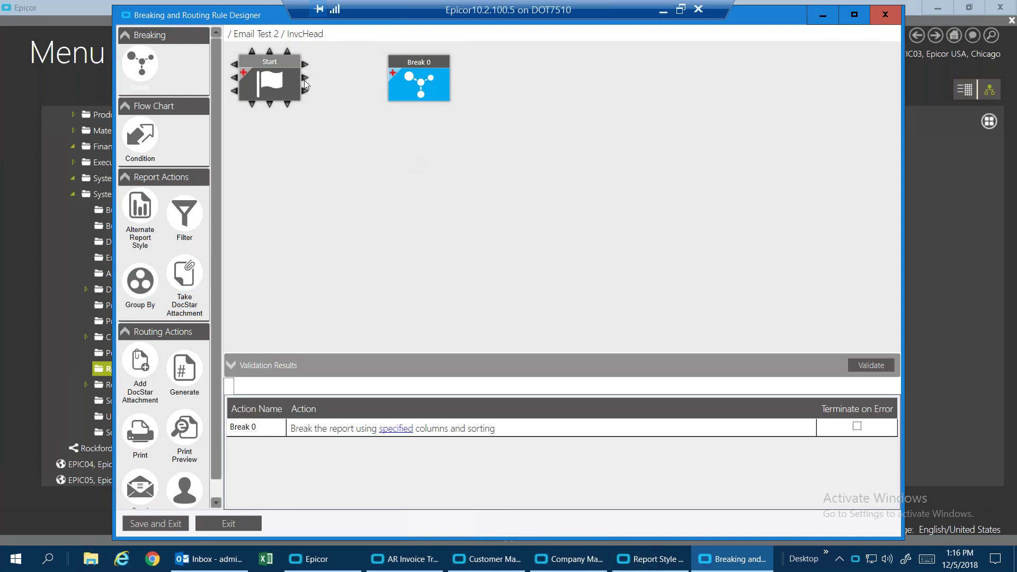
pyautogui.moveTo(305, 80); pyautogui.dragTo(385, 79)
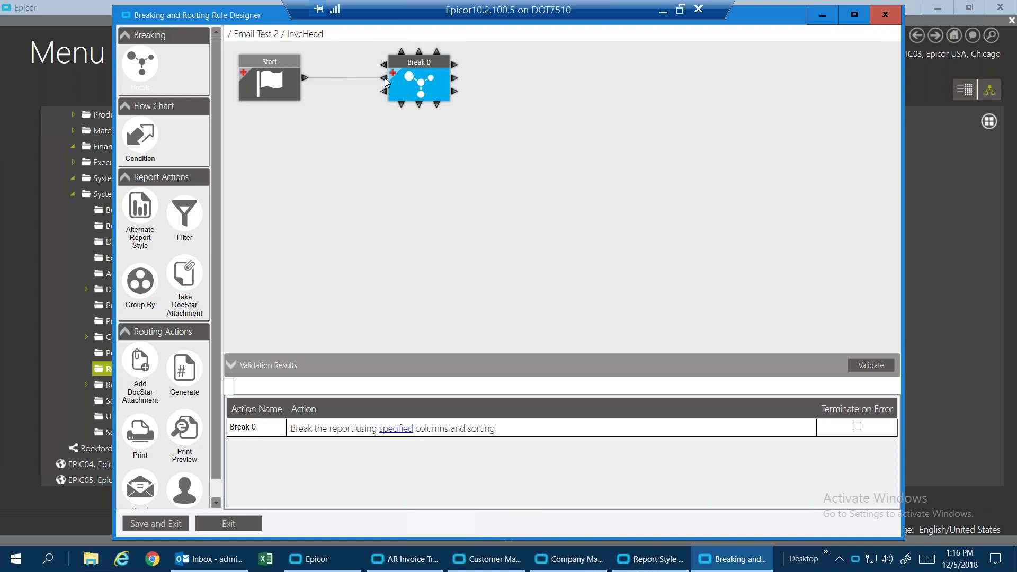
pyautogui.moveTo(385, 81); pyautogui.dragTo(385, 79)
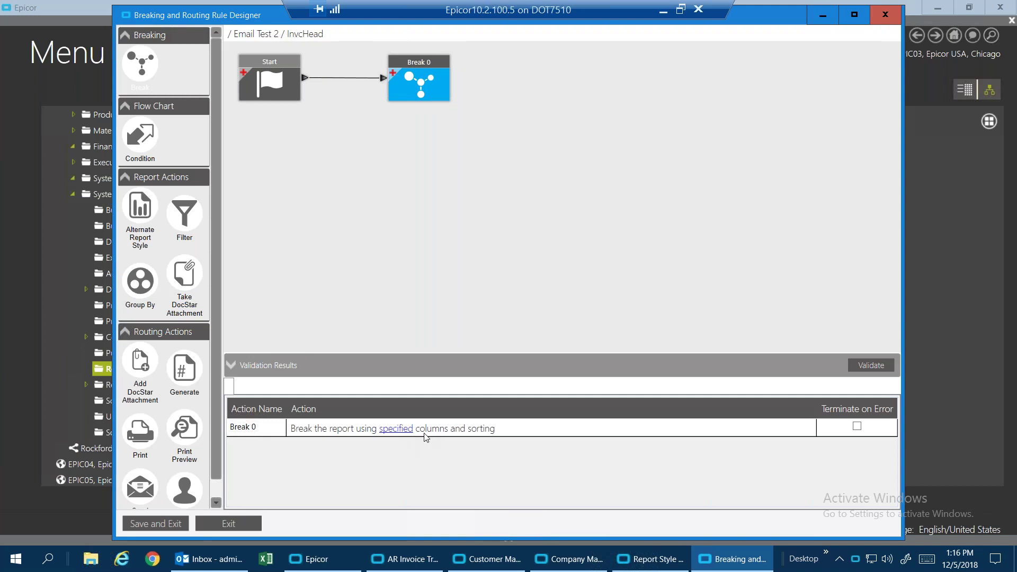
# Set Break 0 to break the invoice report on the InvoiceNum column.
pyautogui.click(401, 431)
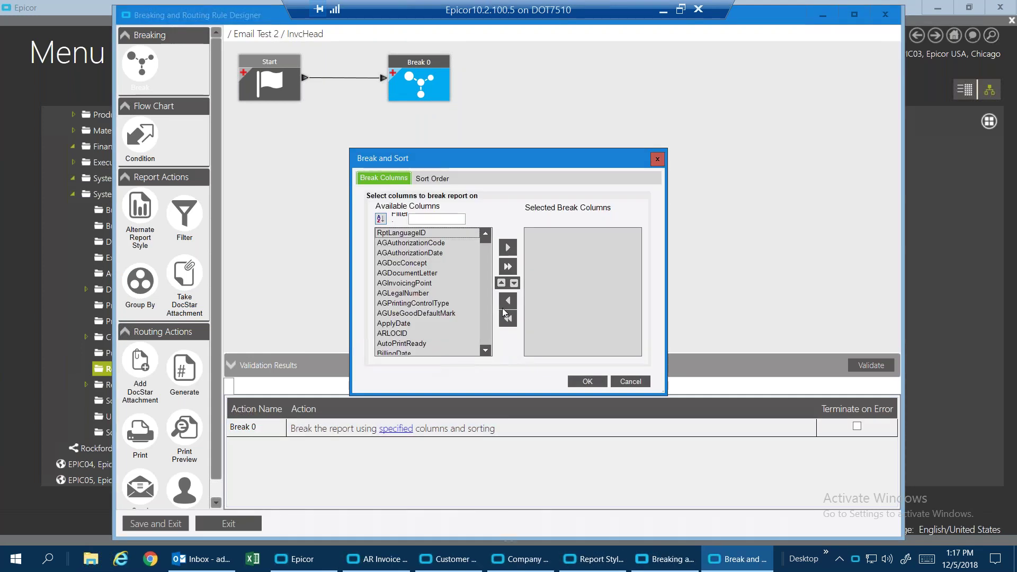
pyautogui.scroll(-15, 487, 339)
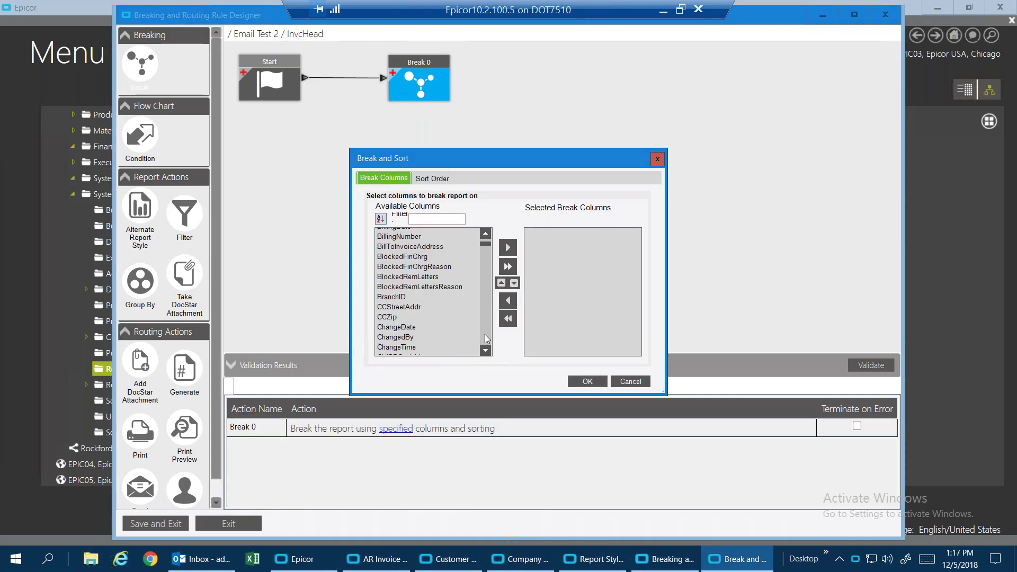
pyautogui.scroll(-20, 488, 339)
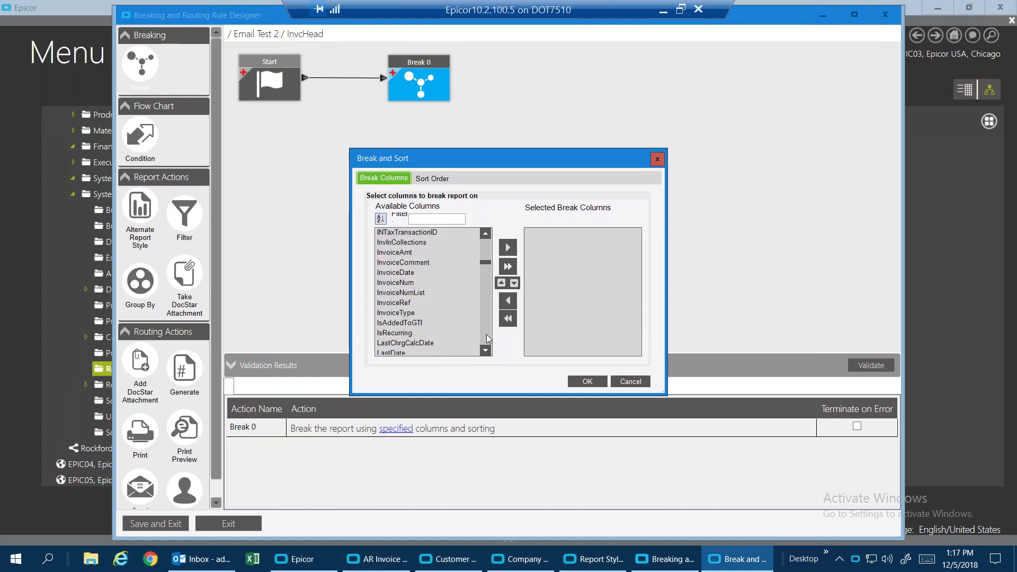
pyautogui.scroll(-15, 487, 338)
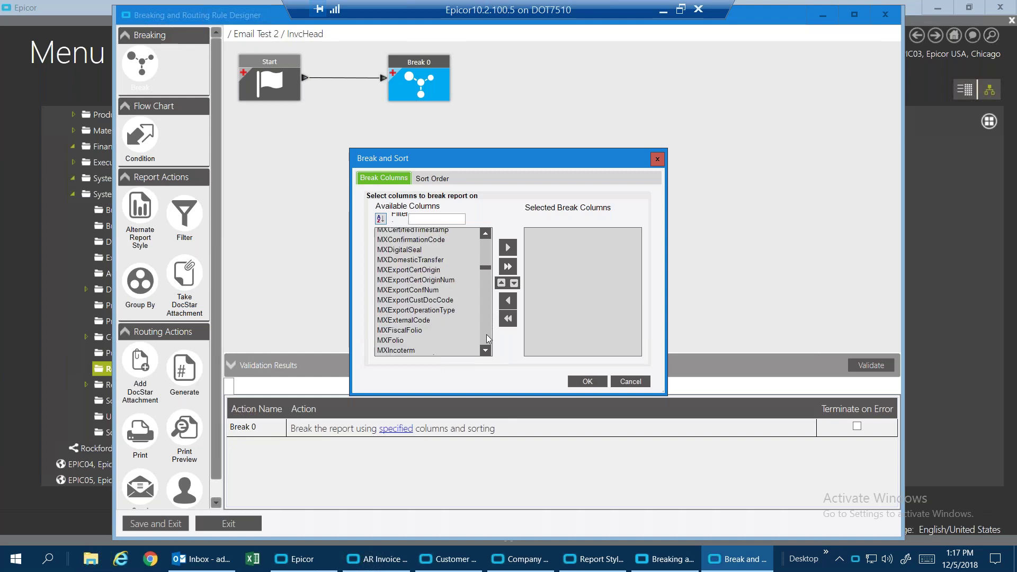
pyautogui.moveTo(485, 272); pyautogui.dragTo(489, 265)
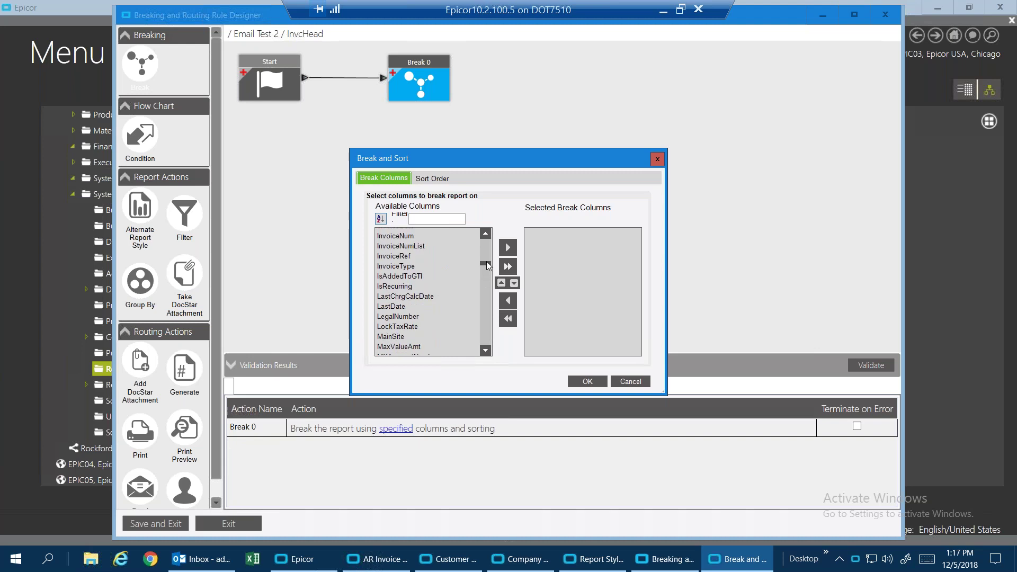
pyautogui.click(397, 236)
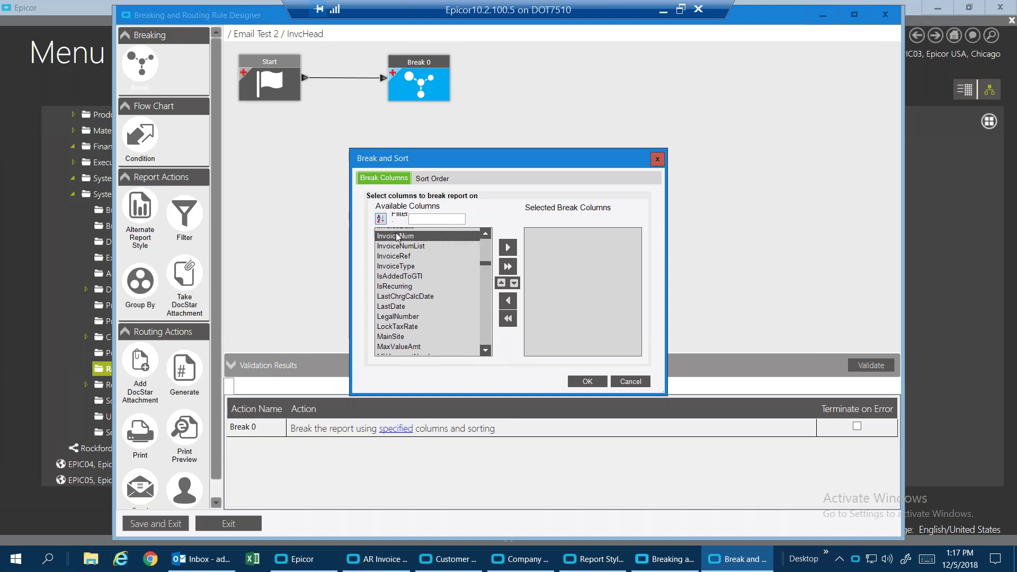
pyautogui.click(513, 249)
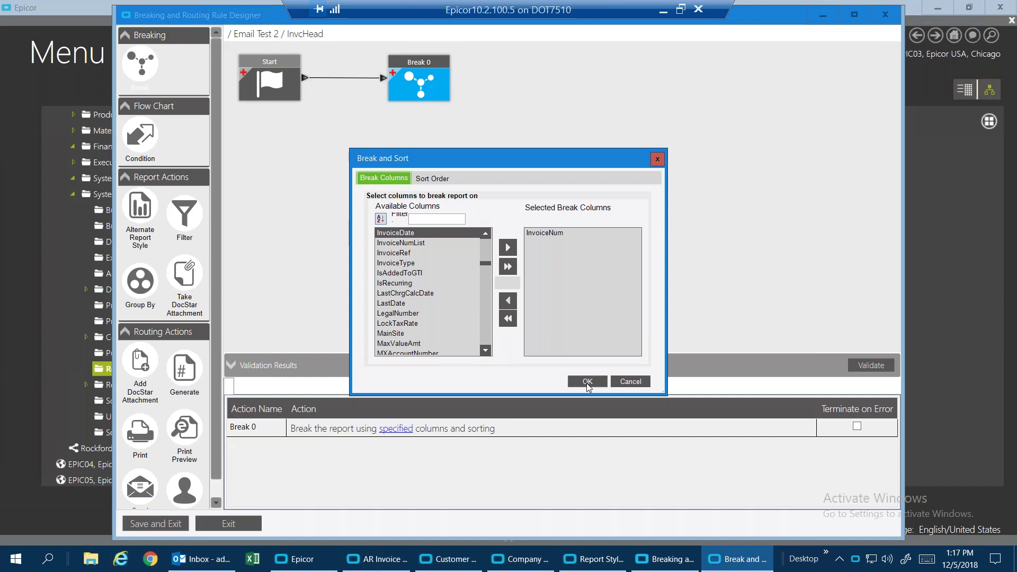
pyautogui.click(588, 382)
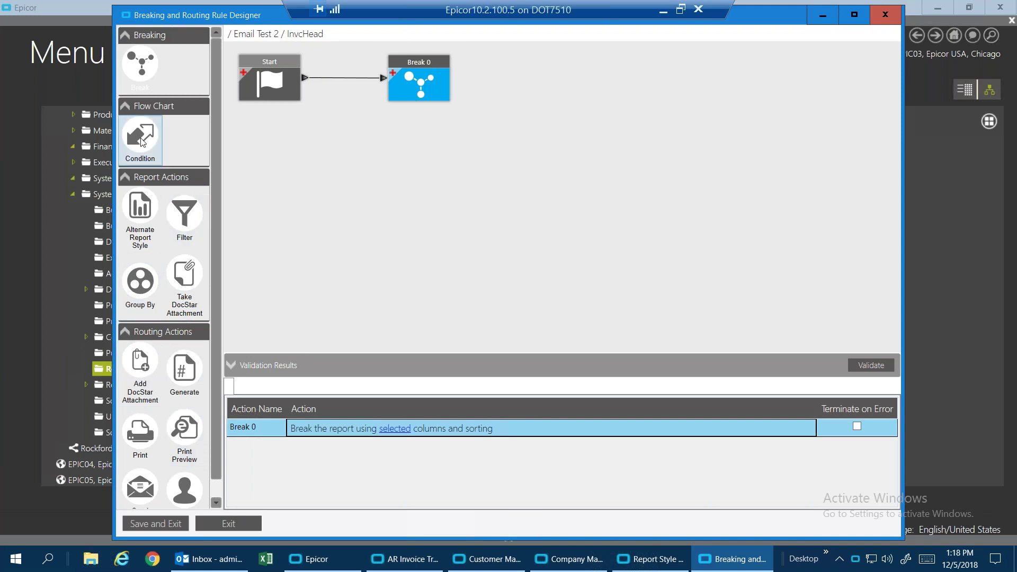
# Add a Condition 0 step below Break 0 and connect Break 0 to it.
pyautogui.moveTo(141, 141); pyautogui.dragTo(385, 165)
pyautogui.moveTo(420, 105)
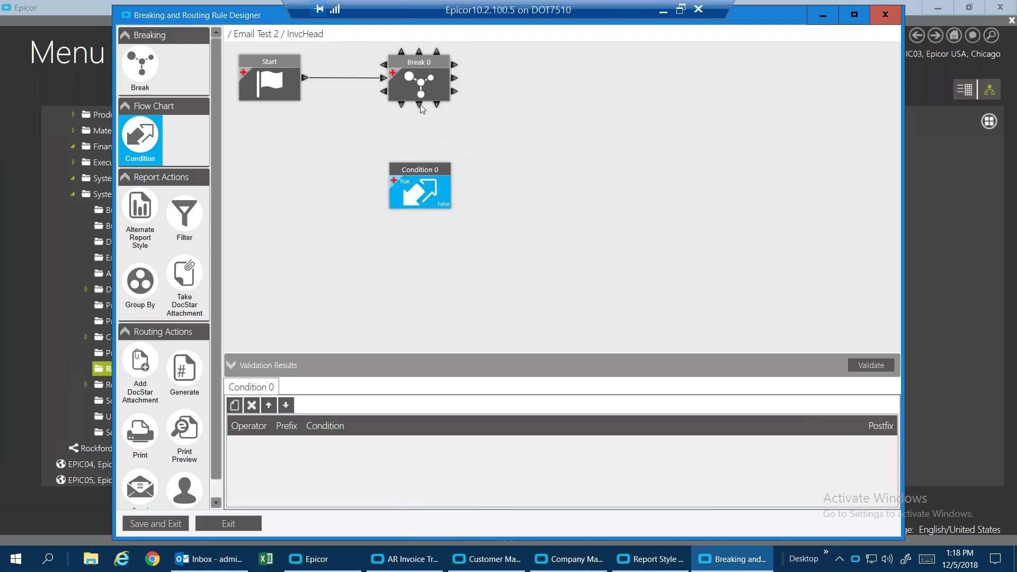
pyautogui.moveTo(418, 104); pyautogui.dragTo(420, 159)
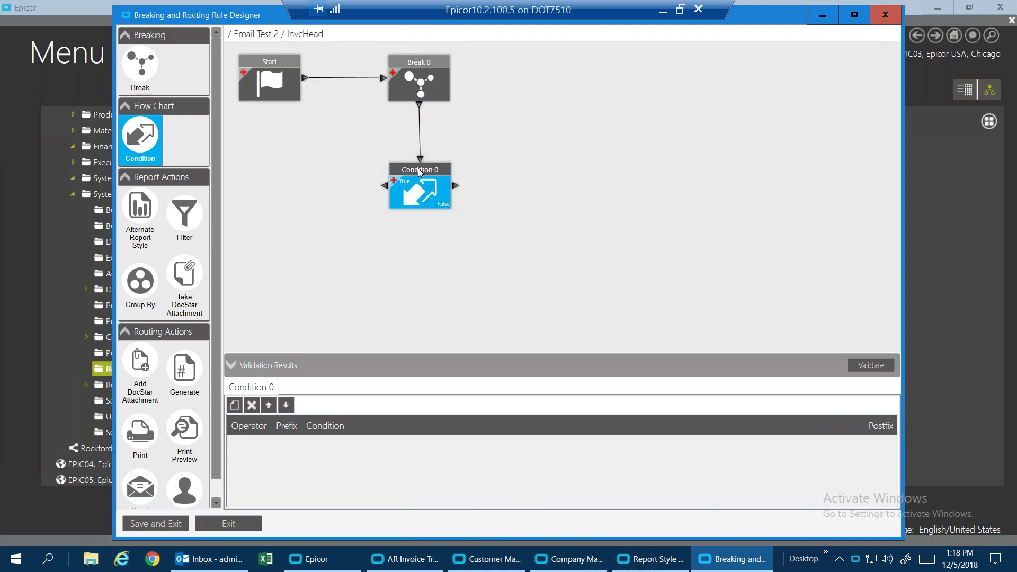
# Give Condition 0 a condition row comparing a field to a specified value.
pyautogui.click(236, 406)
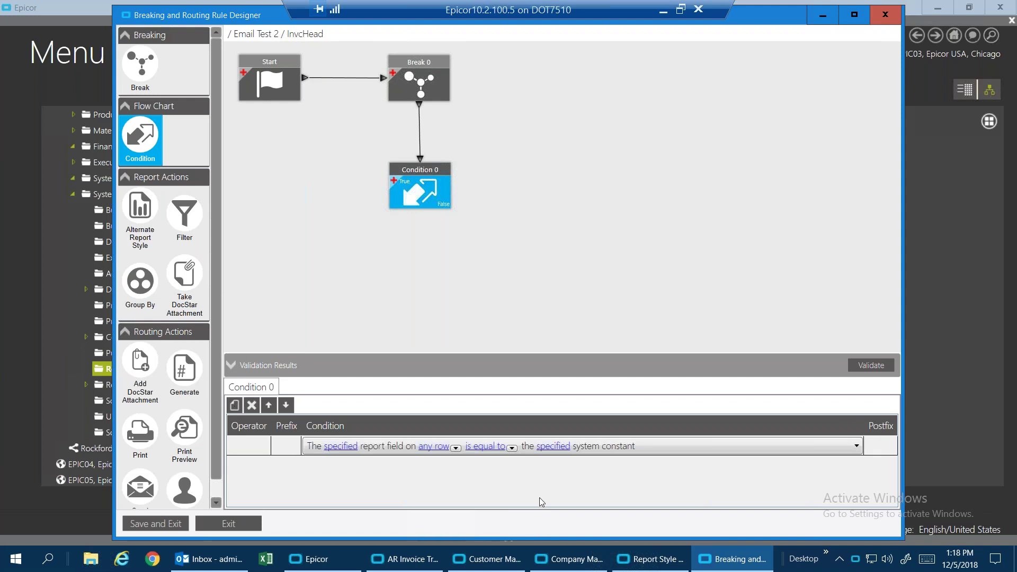
pyautogui.click(857, 447)
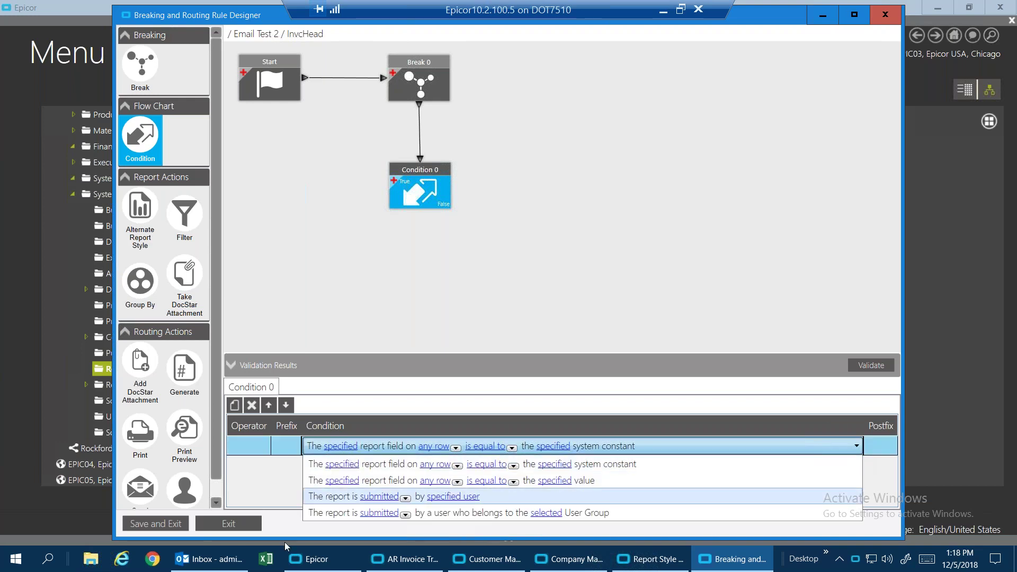
pyautogui.click(378, 482)
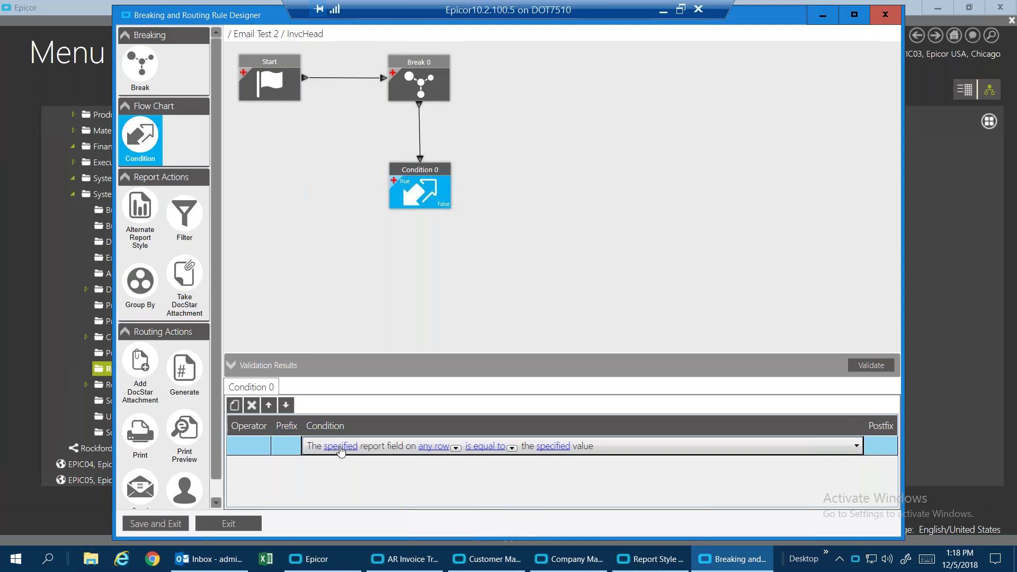
# Choose InvcHead.Calc_CustEMailAddress as the field Condition 0 tests.
pyautogui.click(341, 448)
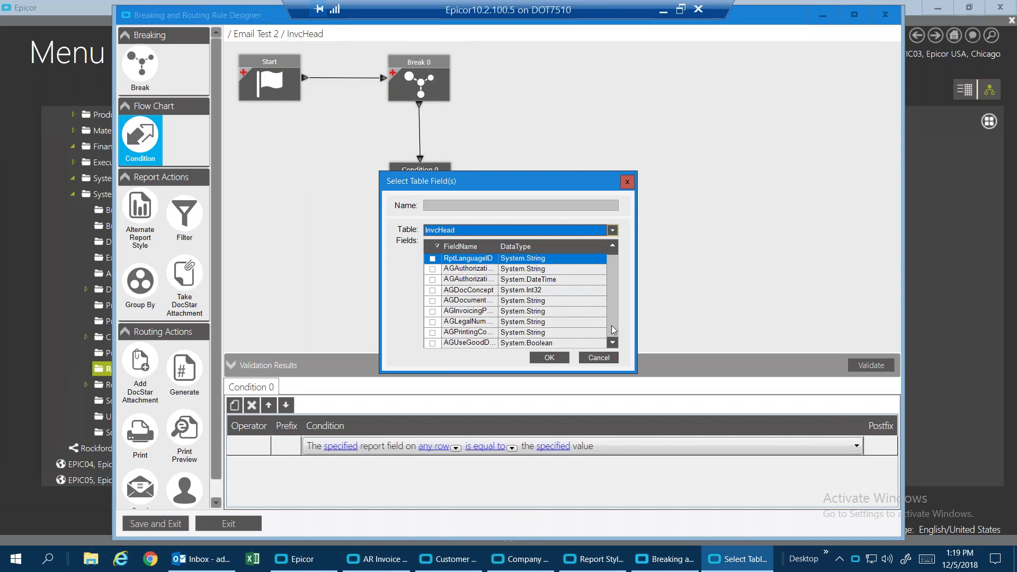
pyautogui.scroll(-10, 612, 329)
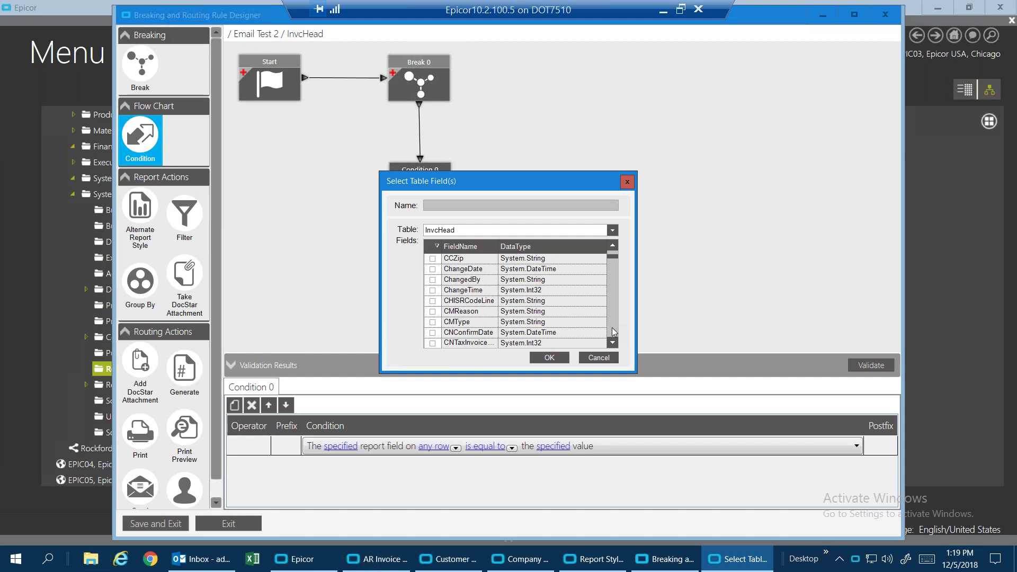
pyautogui.scroll(-10, 613, 332)
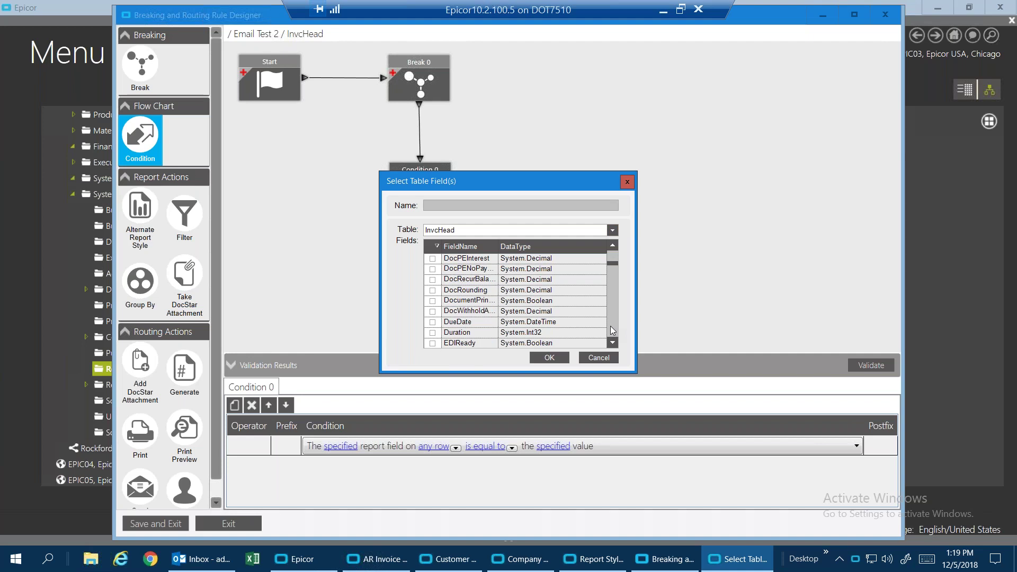
pyautogui.scroll(-10, 613, 327)
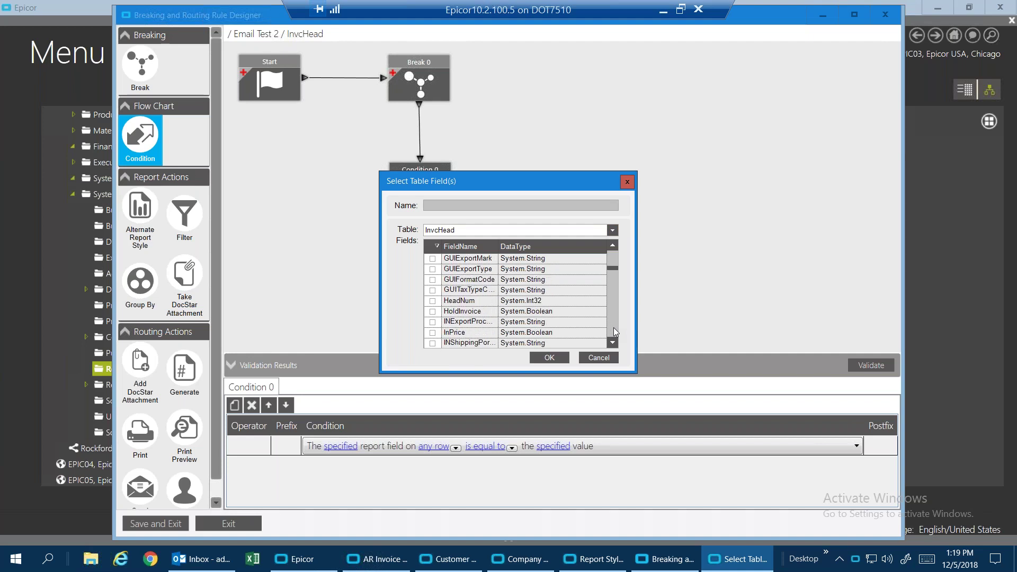
pyautogui.scroll(5, 616, 255)
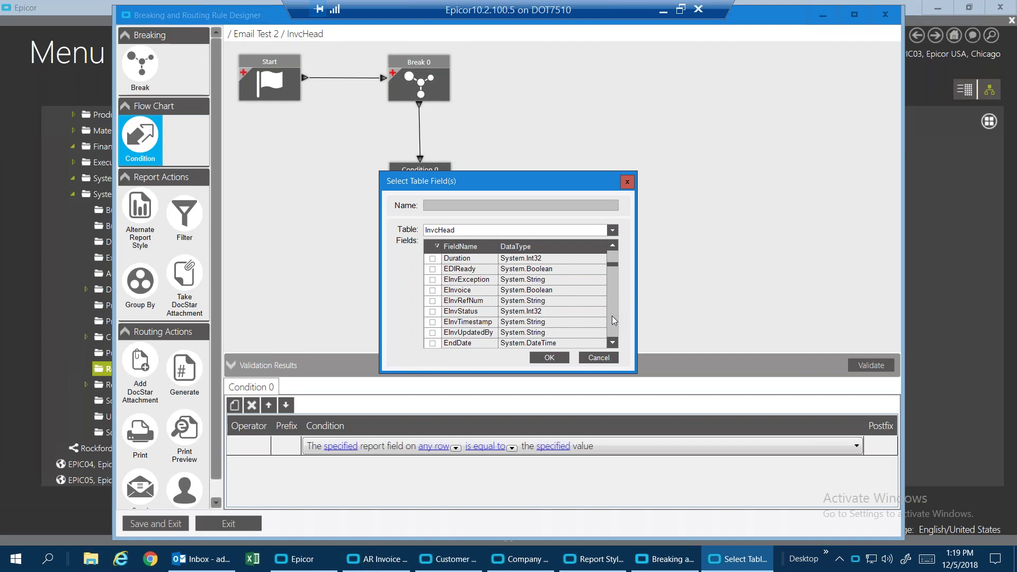
pyautogui.scroll(-8, 614, 329)
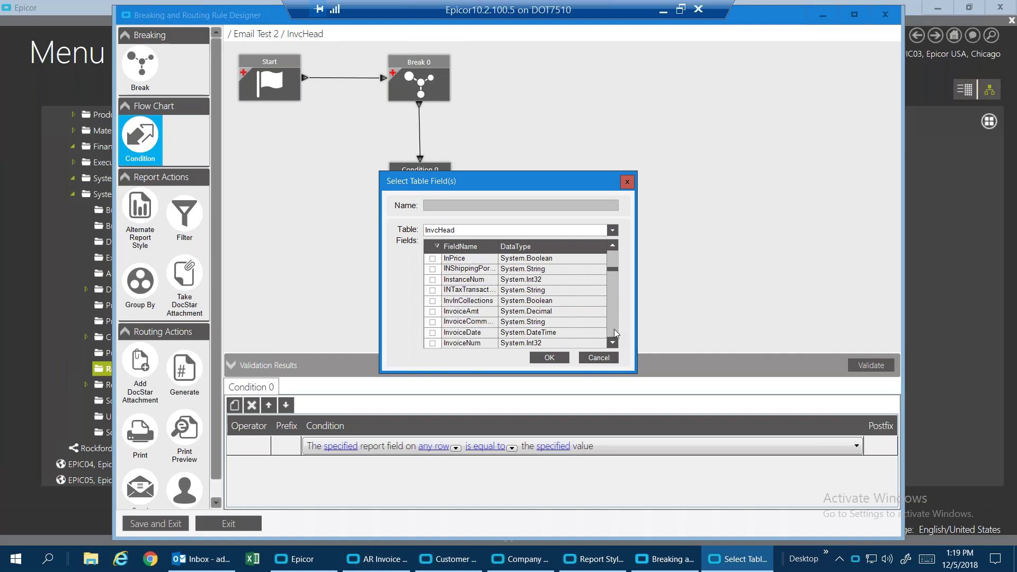
pyautogui.scroll(-10, 615, 329)
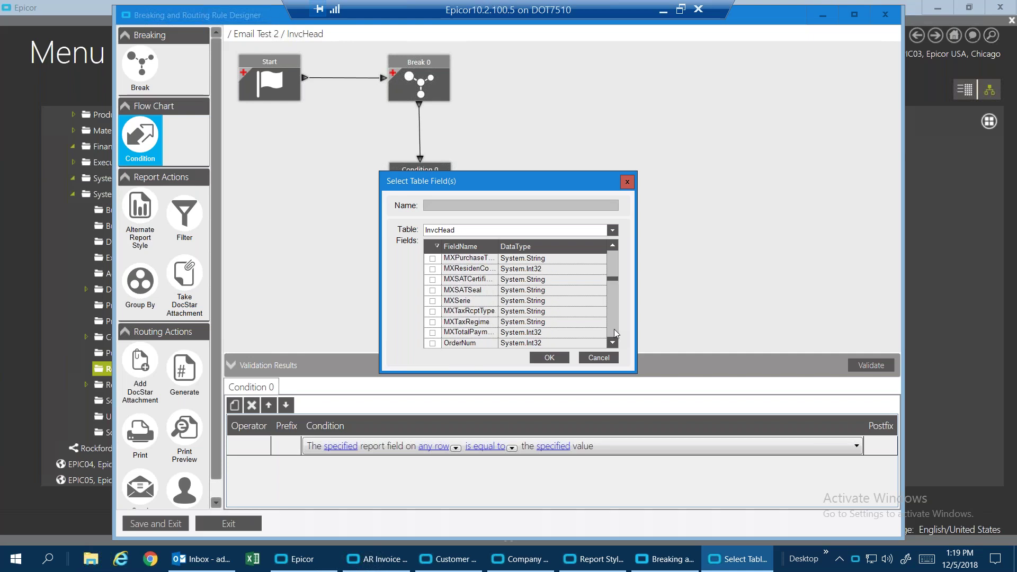
pyautogui.scroll(-10, 614, 329)
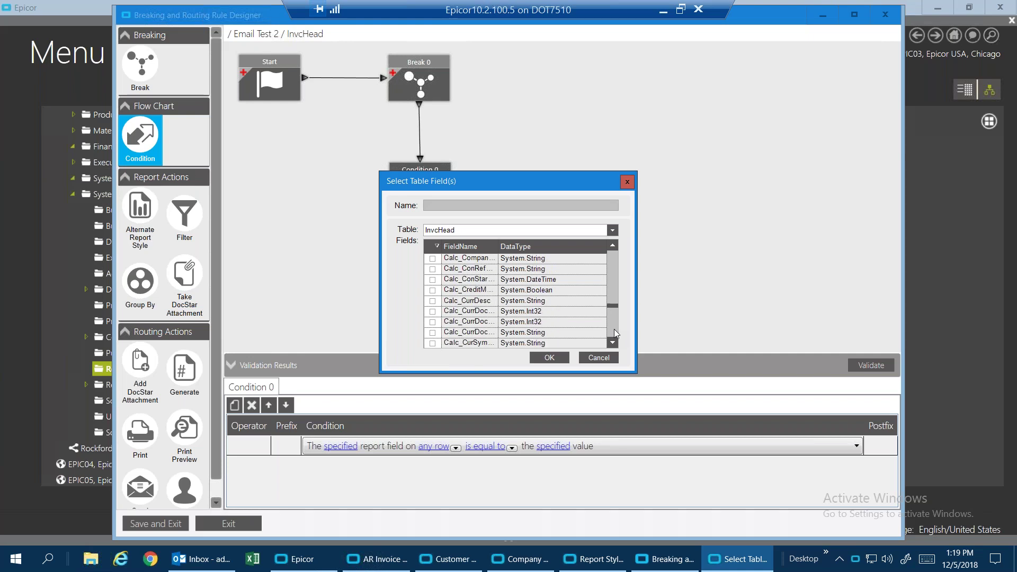
pyautogui.click(613, 342)
pyautogui.click(613, 343)
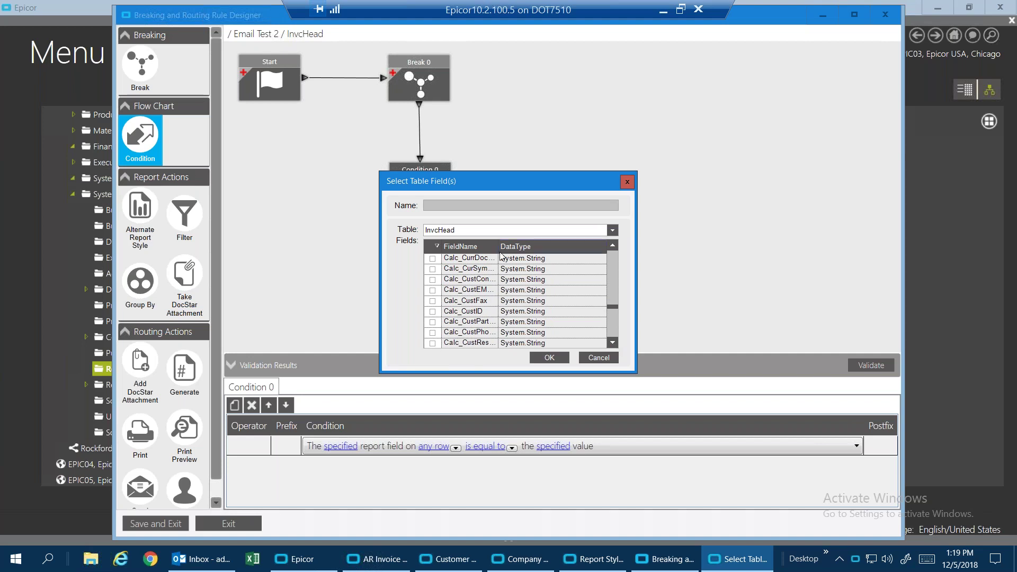
pyautogui.moveTo(498, 246); pyautogui.dragTo(531, 247)
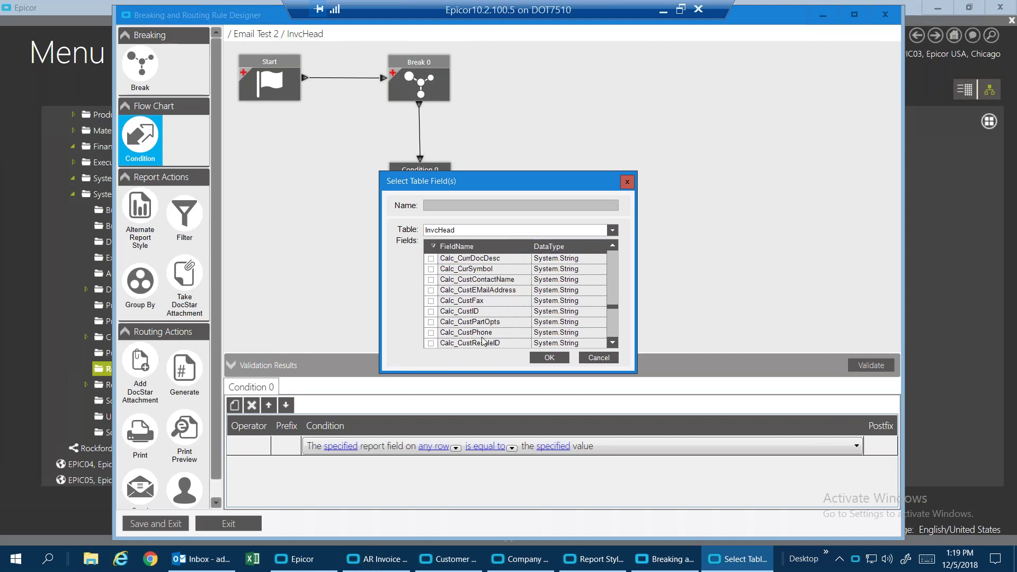
pyautogui.click(431, 291)
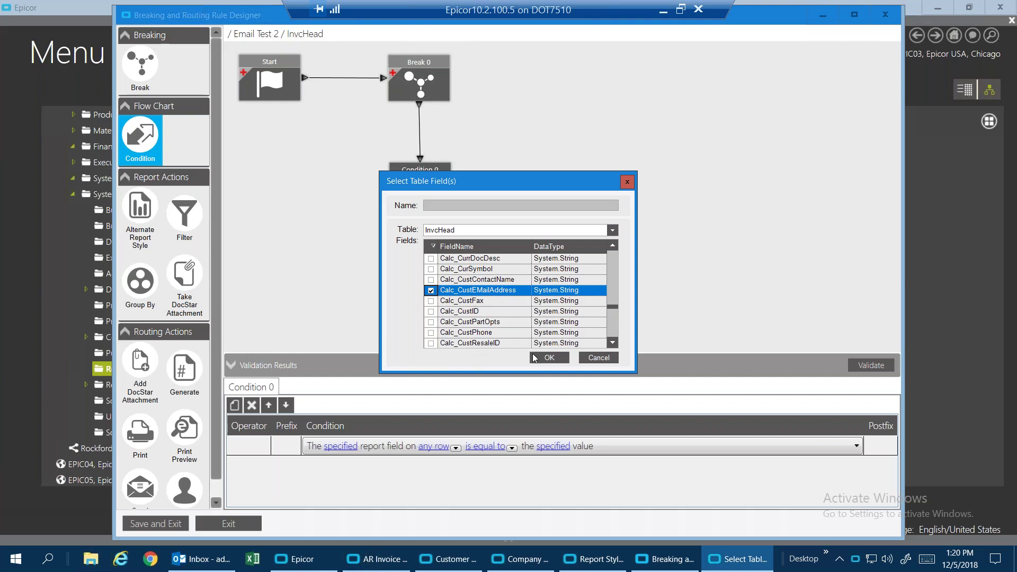
pyautogui.click(546, 358)
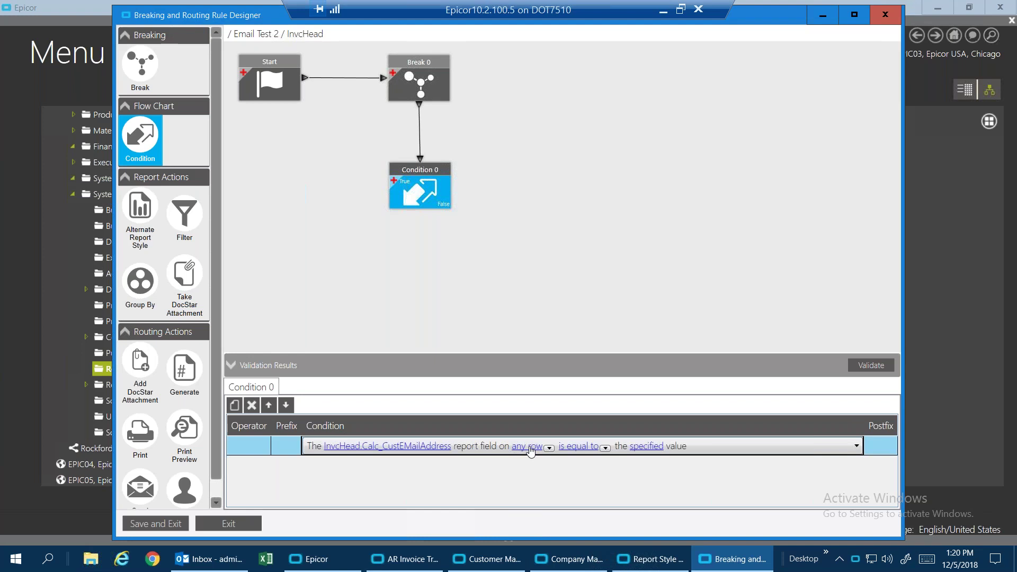
# Change Condition 0's comparison to 'is more than', leaving the specified value unset.
pyautogui.click(605, 448)
pyautogui.click(628, 363)
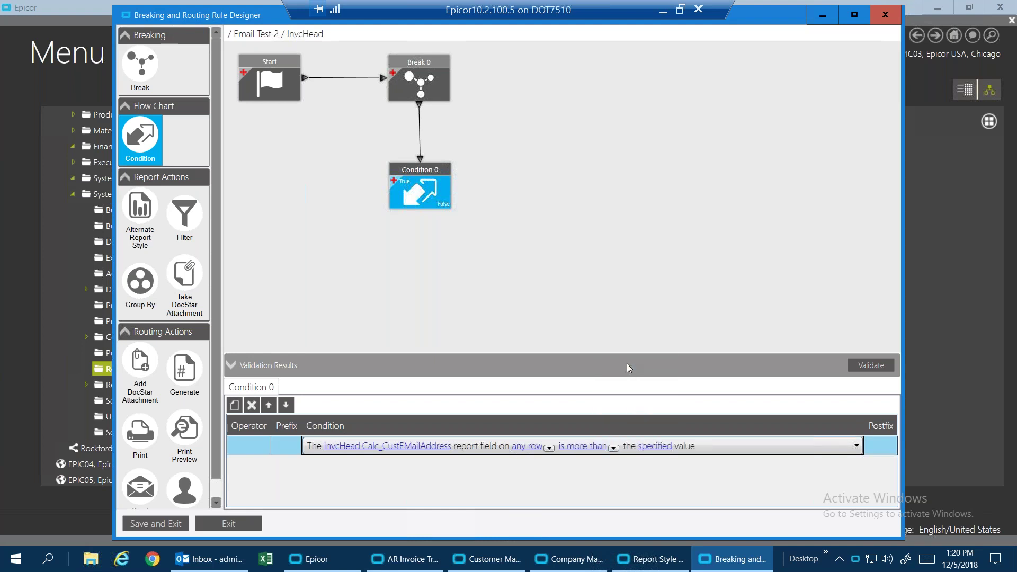
pyautogui.click(653, 448)
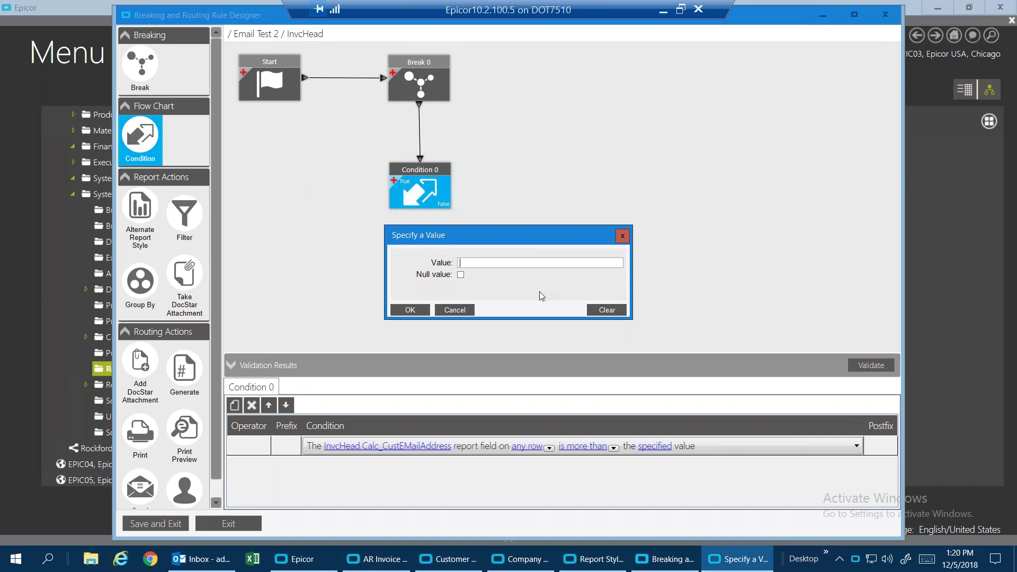
pyautogui.click(411, 310)
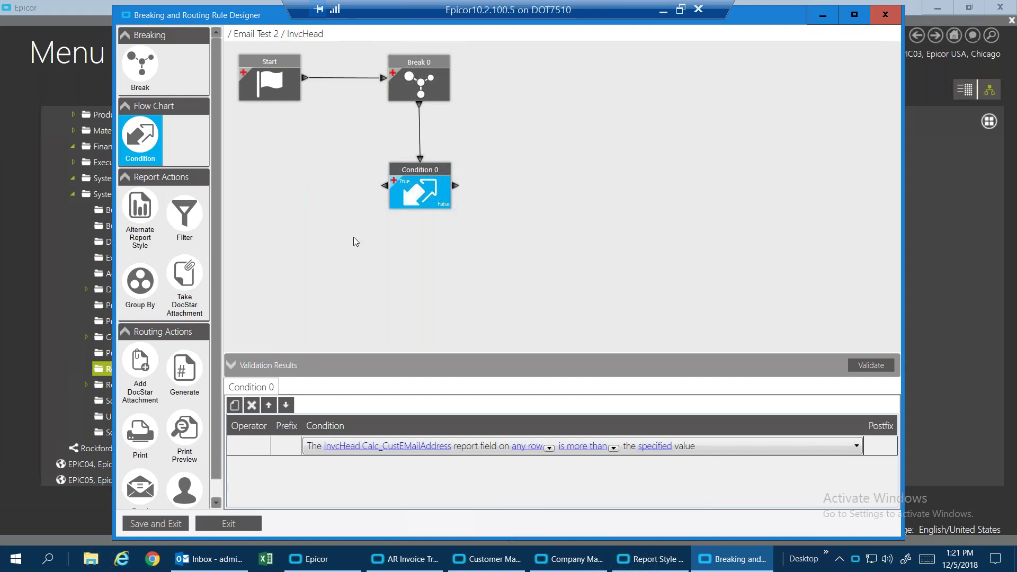
# Drop a Send E-Mail action and a User Action onto the rule canvas.
pyautogui.moveTo(387, 179)
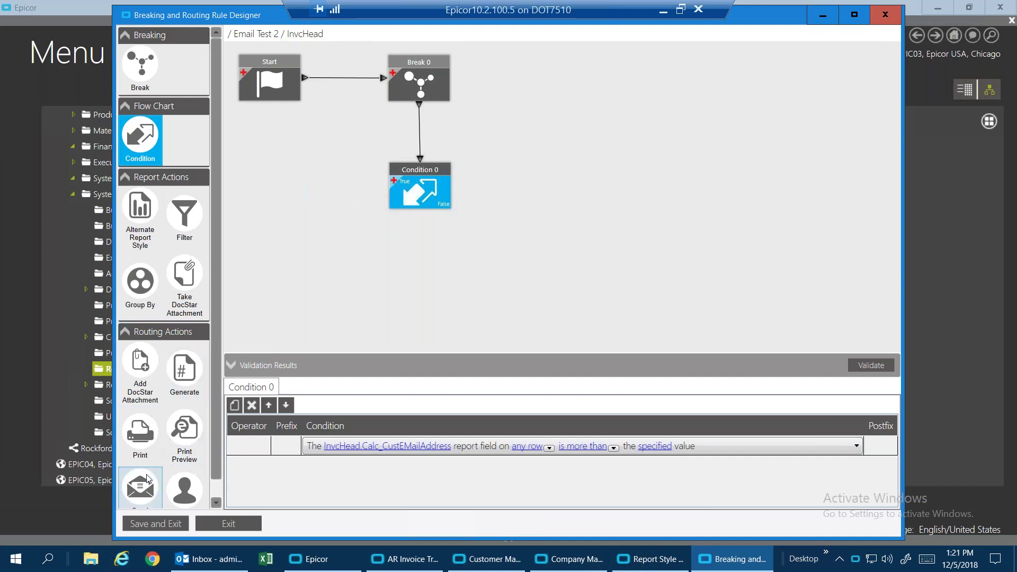
pyautogui.scroll(-1, 212, 441)
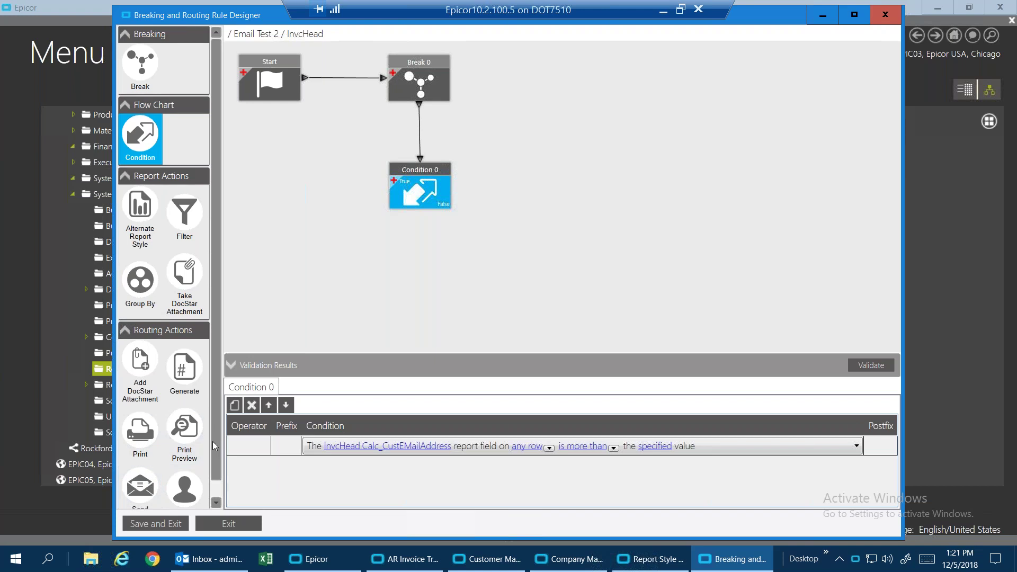
pyautogui.moveTo(137, 469); pyautogui.dragTo(297, 250)
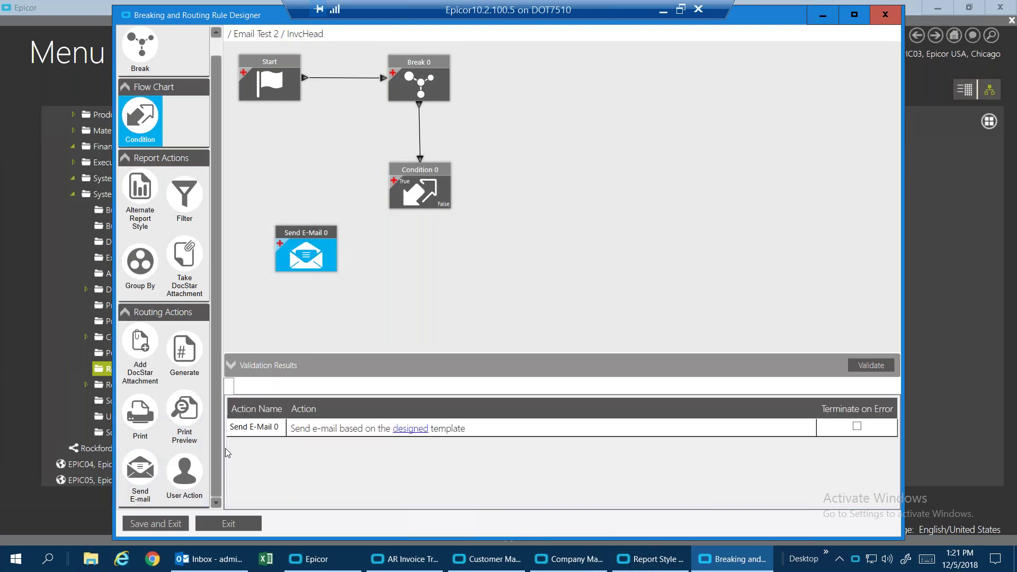
pyautogui.moveTo(196, 481); pyautogui.dragTo(487, 219)
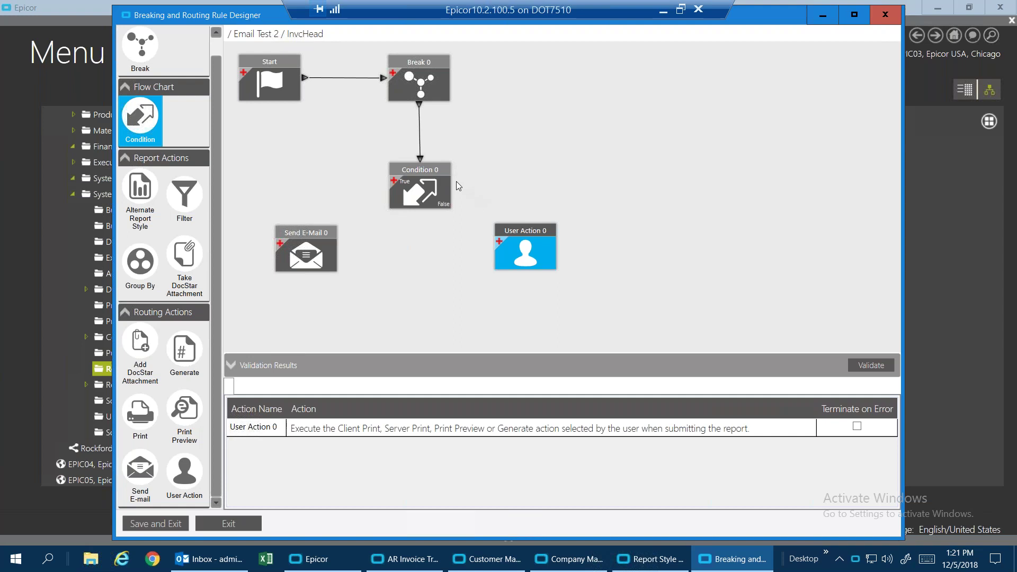
# Wire Condition 0's False branch to User Action 0 and its True branch to Send E-Mail 0.
pyautogui.moveTo(454, 185); pyautogui.dragTo(526, 221)
pyautogui.moveTo(375, 187); pyautogui.dragTo(307, 222)
pyautogui.click(318, 239)
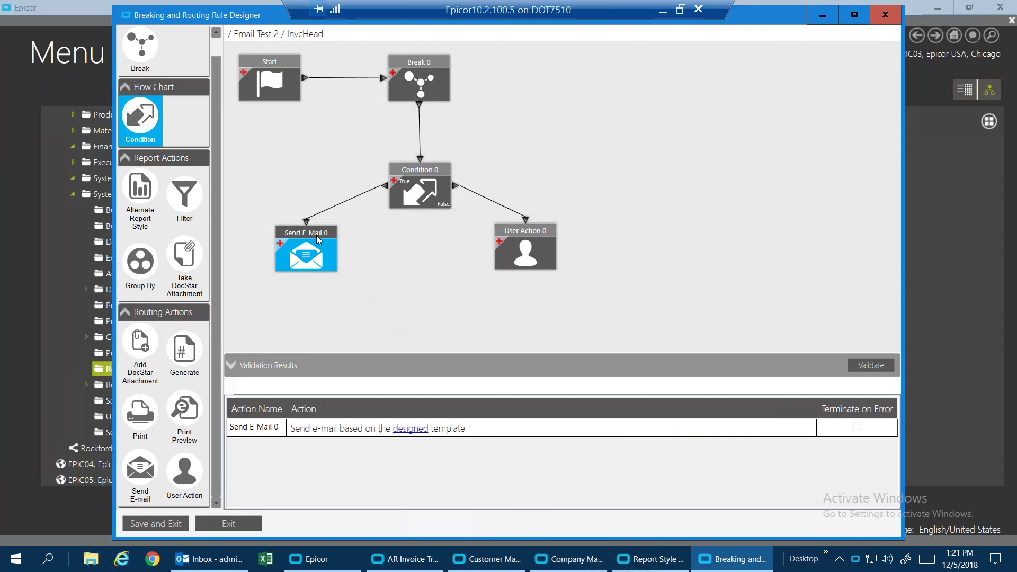
# Open Send E-Mail 0's template, name it SendEmail and enter the administrator sender address.
pyautogui.click(415, 434)
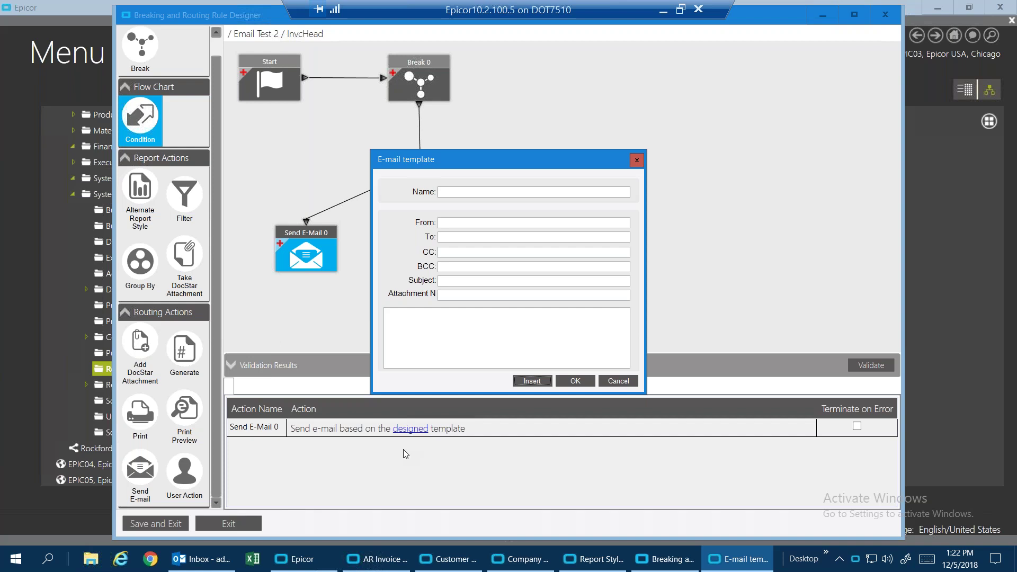
pyautogui.click(473, 192)
pyautogui.write('SendEmail')
pyautogui.click(478, 221)
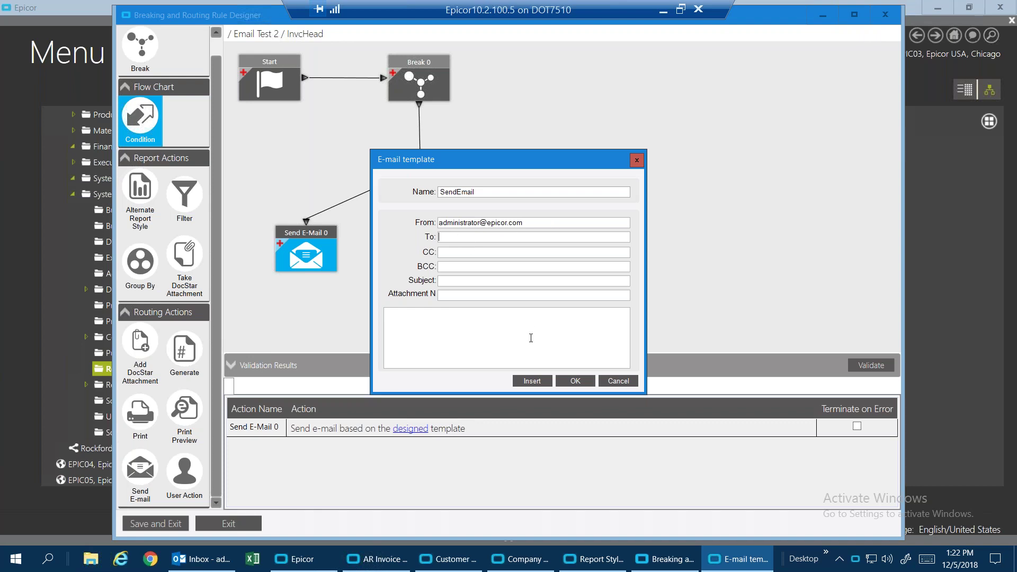
# Choose Insert Fields to add an invoice table field as the recipient.
pyautogui.click(532, 381)
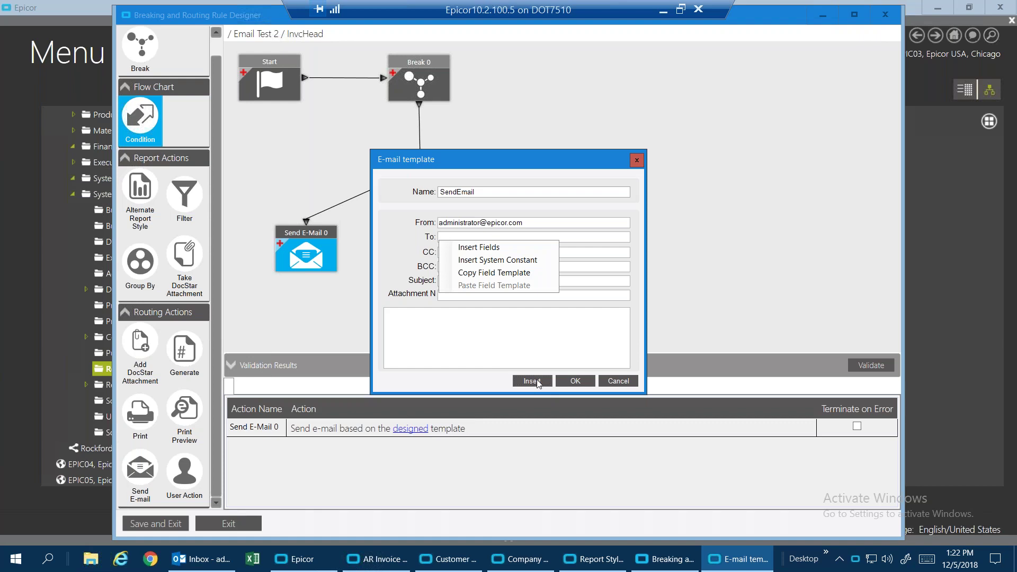
pyautogui.press('Up')
pyautogui.click(479, 247)
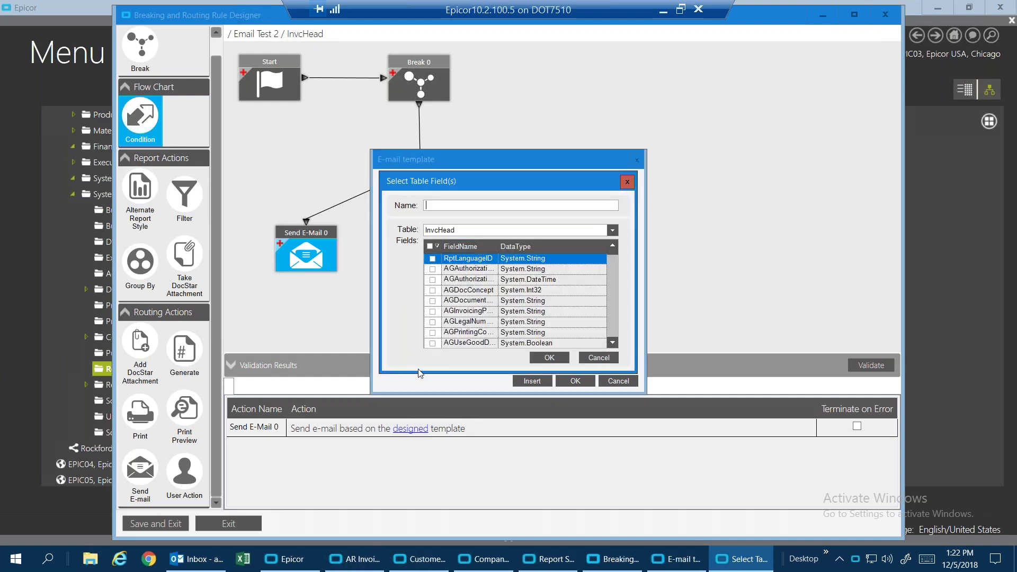
# Insert a FindEmail field bound to Calc_CustEMailAddress into the To line.
pyautogui.write('FindEMai')
pyautogui.press('BackSpace')
pyautogui.press('BackSpace')
pyautogui.press('BackSpace')
pyautogui.write('mai;')
pyautogui.moveTo(615, 253); pyautogui.dragTo(615, 309)
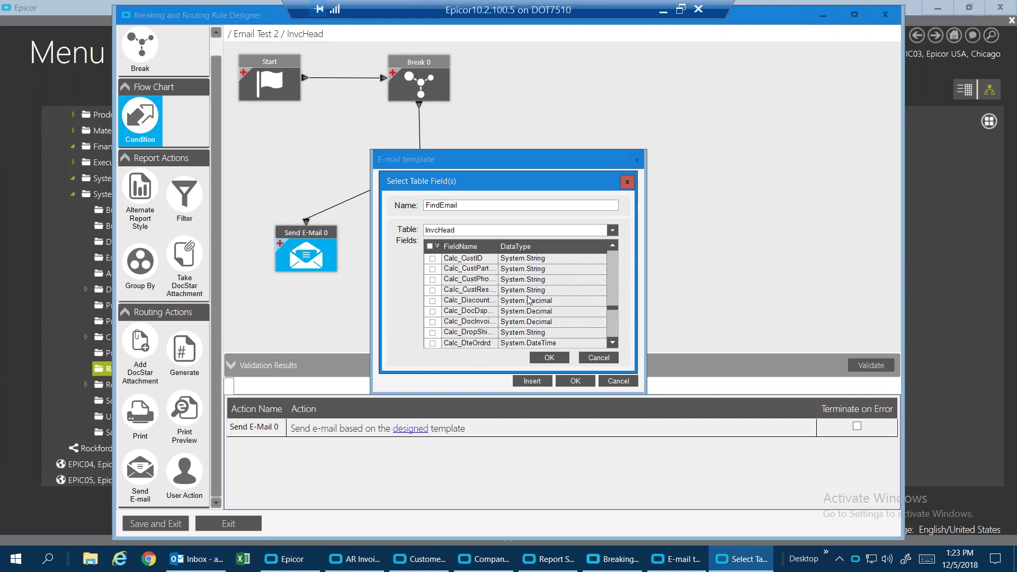
pyautogui.click(613, 247)
pyautogui.click(613, 247)
pyautogui.click(613, 247)
pyautogui.click(613, 247)
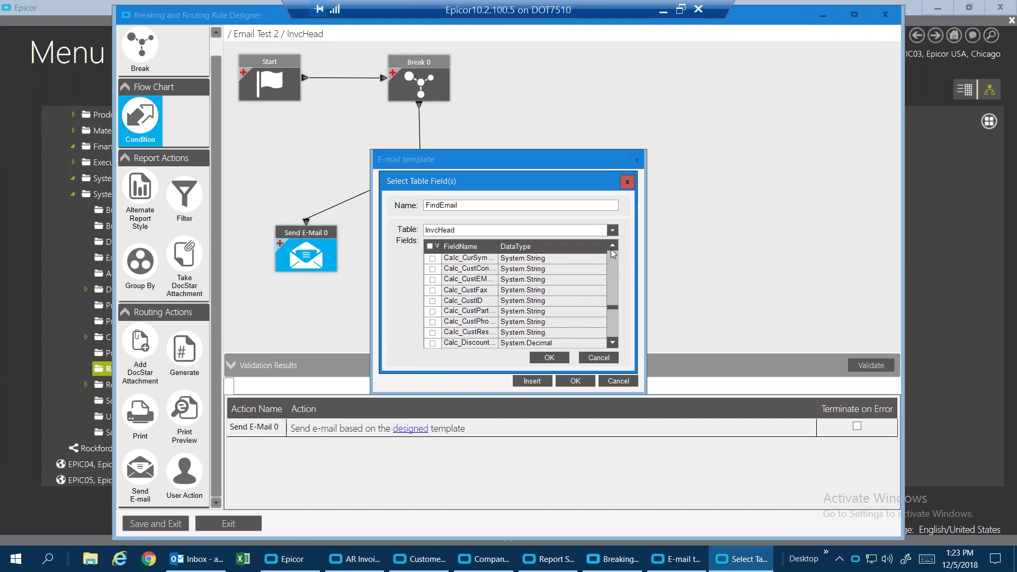
pyautogui.click(432, 280)
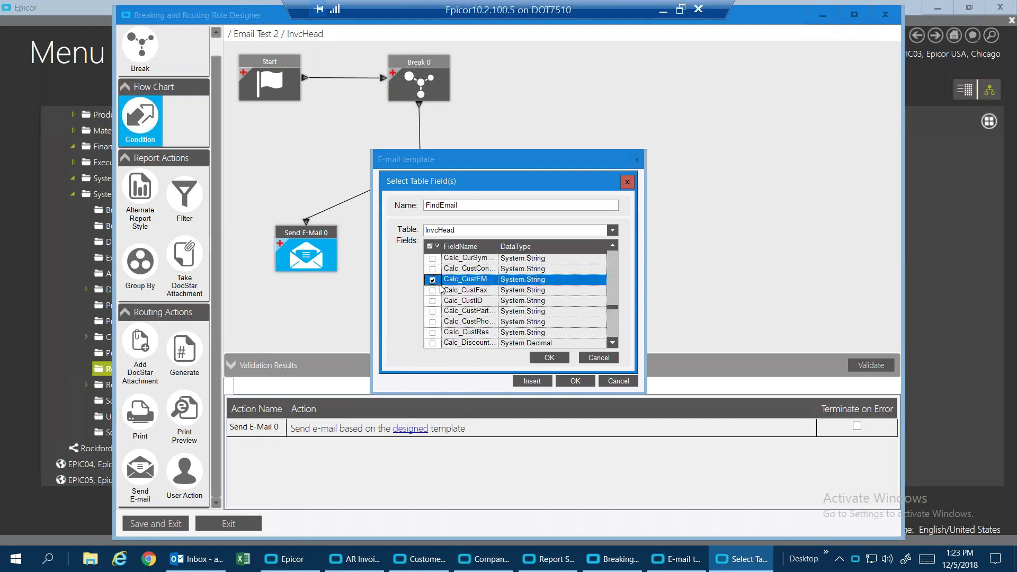
pyautogui.moveTo(499, 247); pyautogui.dragTo(539, 247)
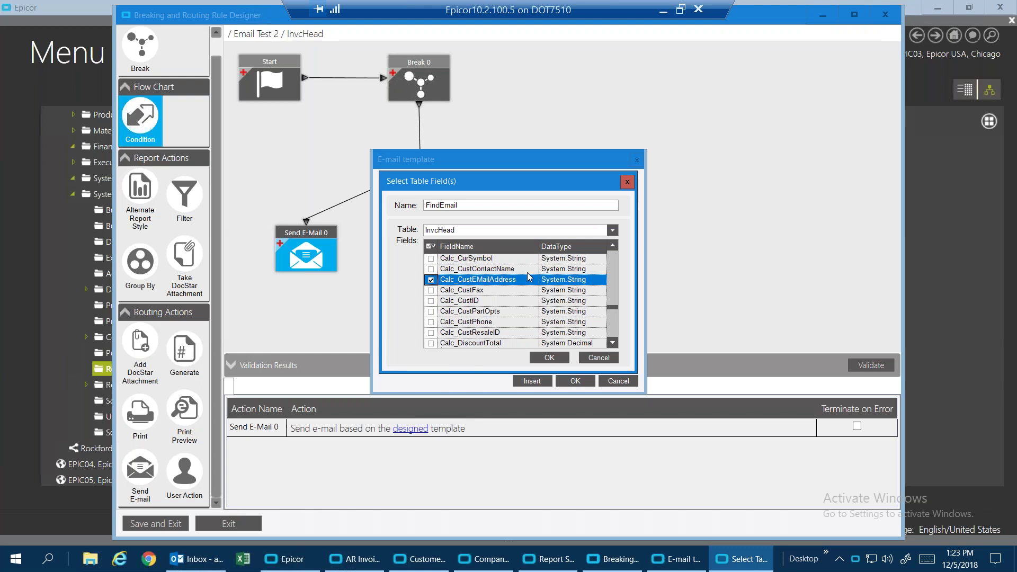
pyautogui.click(548, 358)
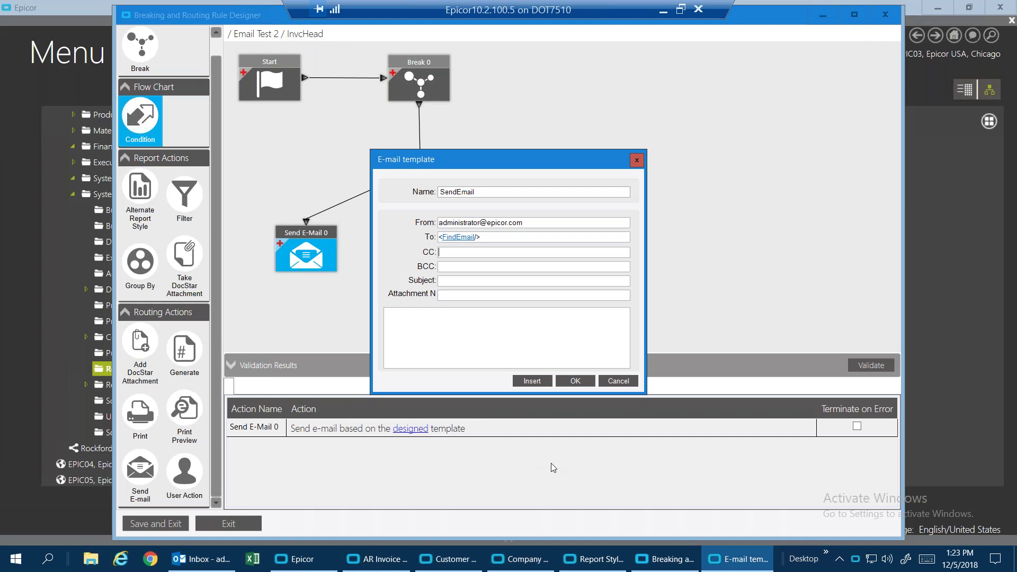
pyautogui.click(454, 267)
# Set the subject to 'Epic Inv #' followed by the InvoiceNum field named InvNum.
pyautogui.write('Epic Inv #')
pyautogui.click(531, 381)
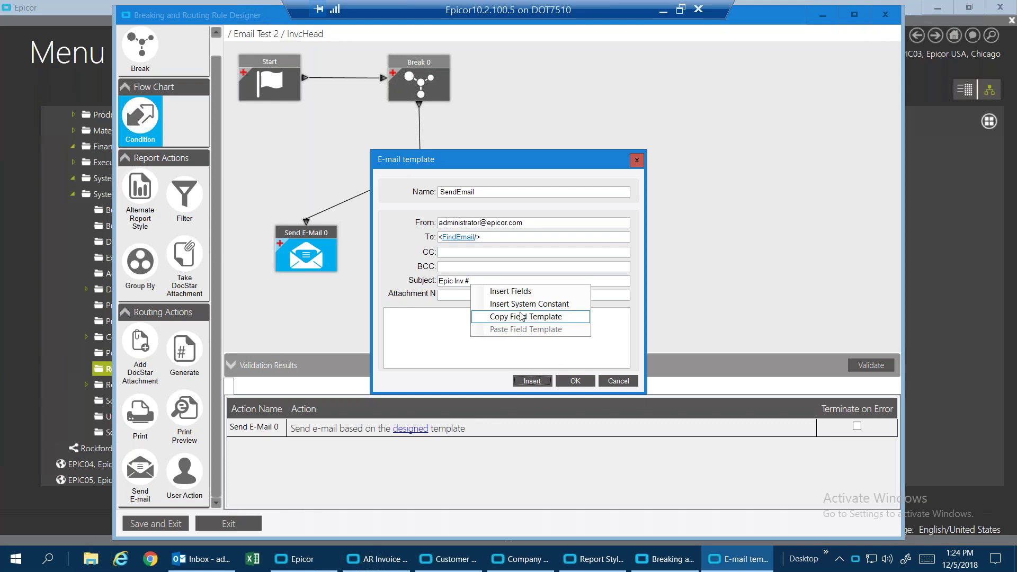
pyautogui.click(527, 296)
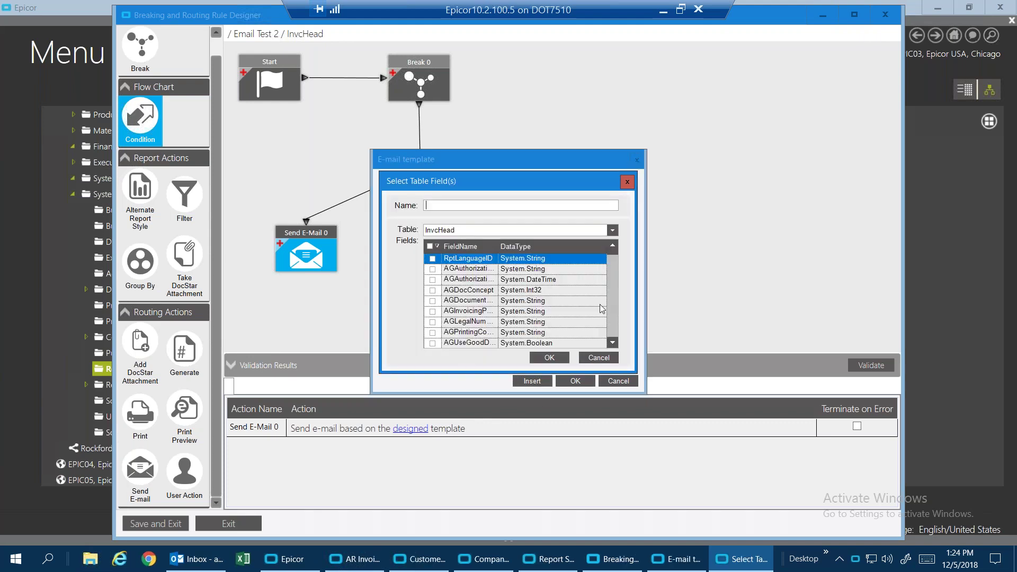
pyautogui.scroll(-15, 612, 320)
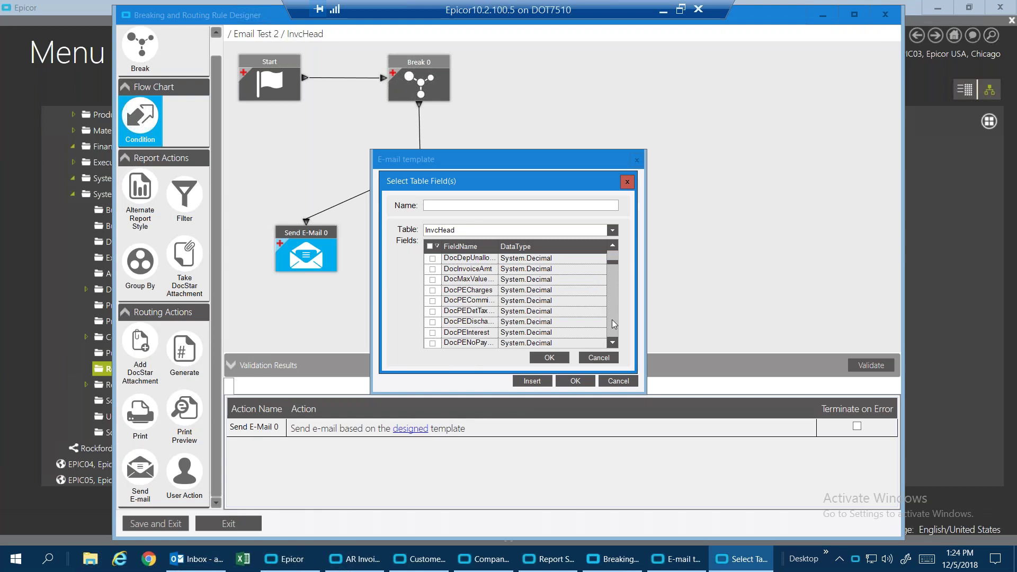
pyautogui.scroll(-6, 612, 320)
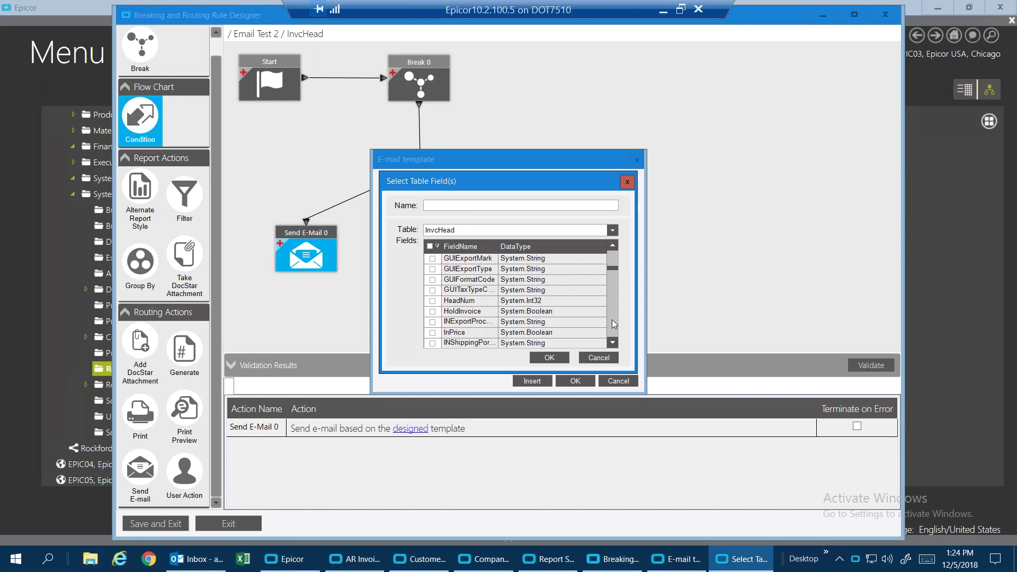
pyautogui.scroll(-3, 612, 320)
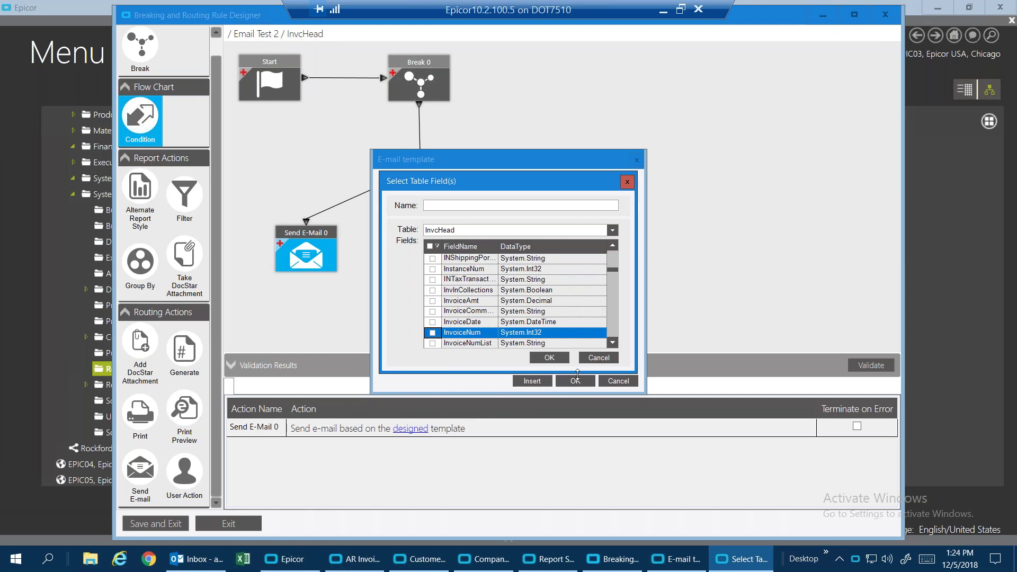
pyautogui.click(433, 333)
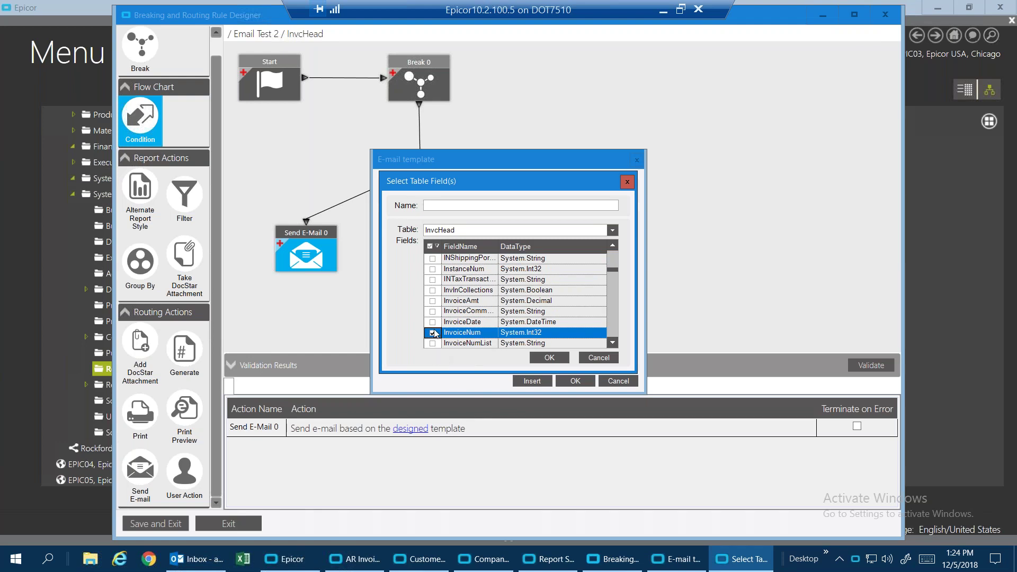
pyautogui.click(552, 358)
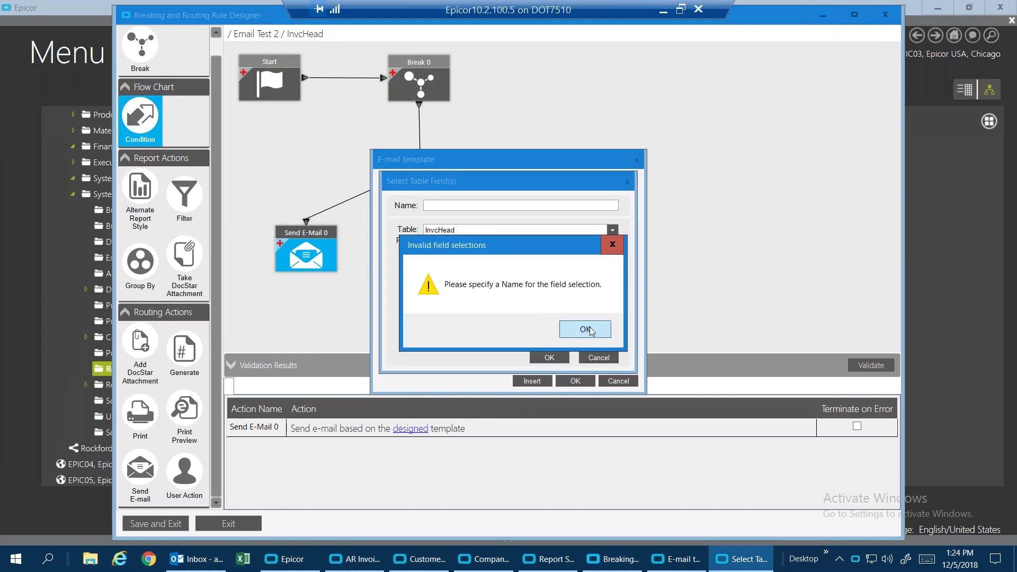
pyautogui.click(587, 330)
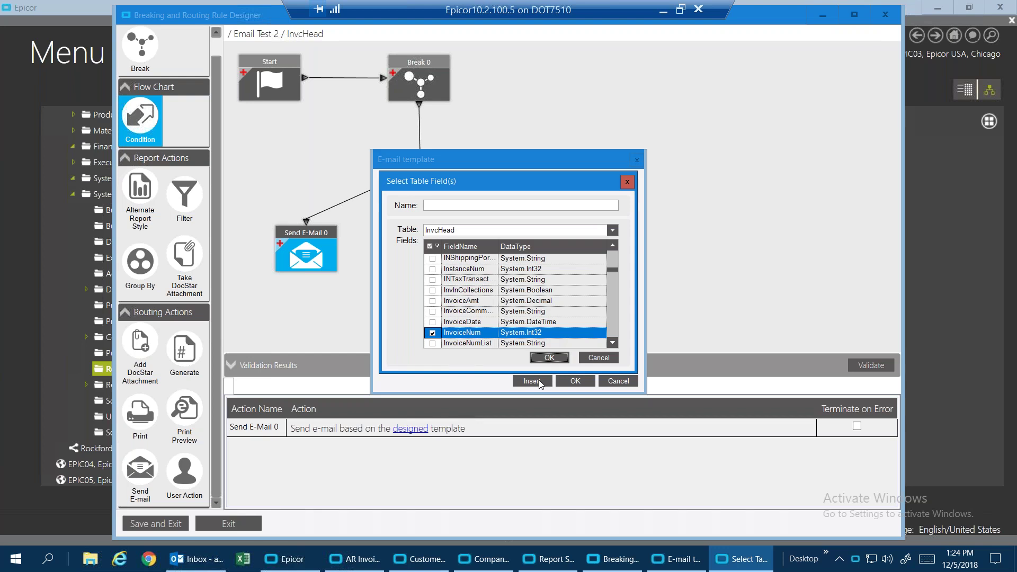
pyautogui.click(551, 359)
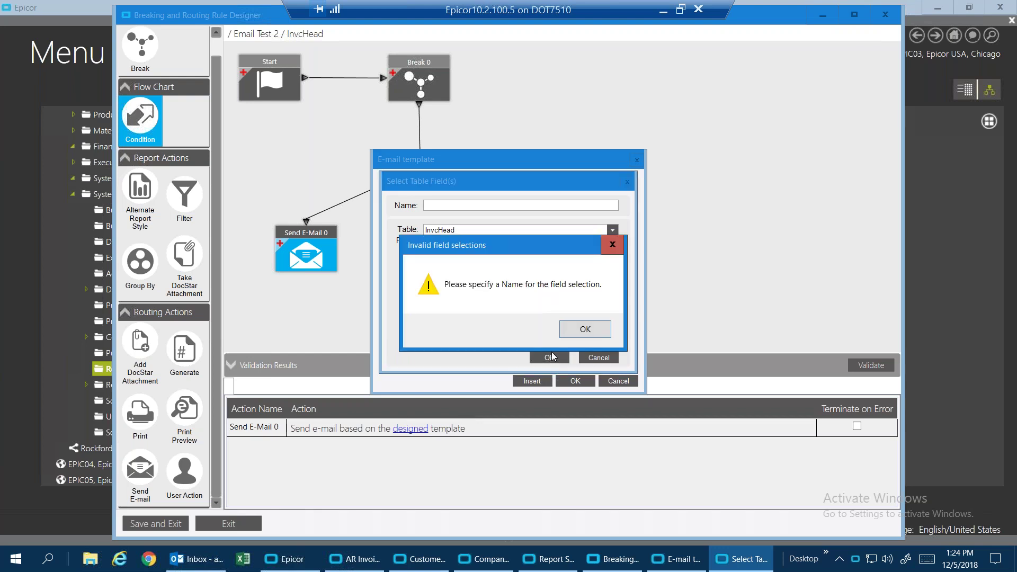
pyautogui.click(583, 329)
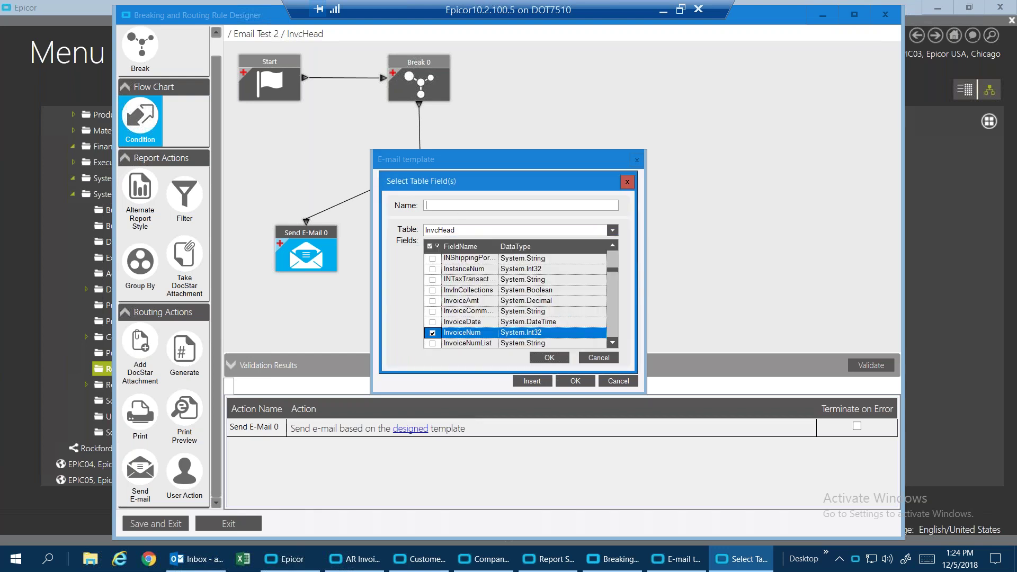
pyautogui.write('InvNum')
pyautogui.click(551, 358)
pyautogui.click(471, 296)
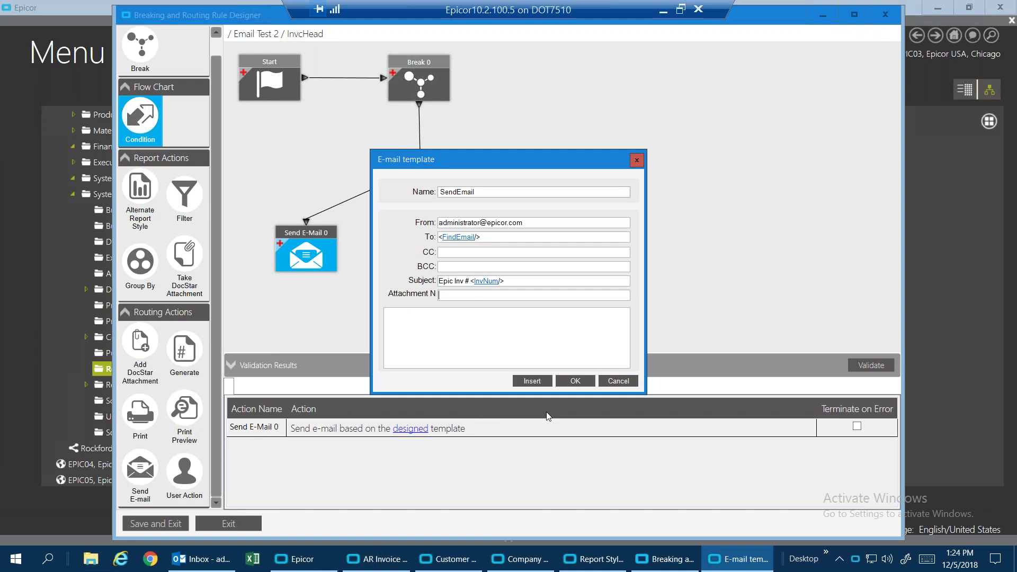
# Name the attachment 'EpicInvoice' followed by the InvoiceNum field.
pyautogui.write('EpicInvoice')
pyautogui.click(539, 384)
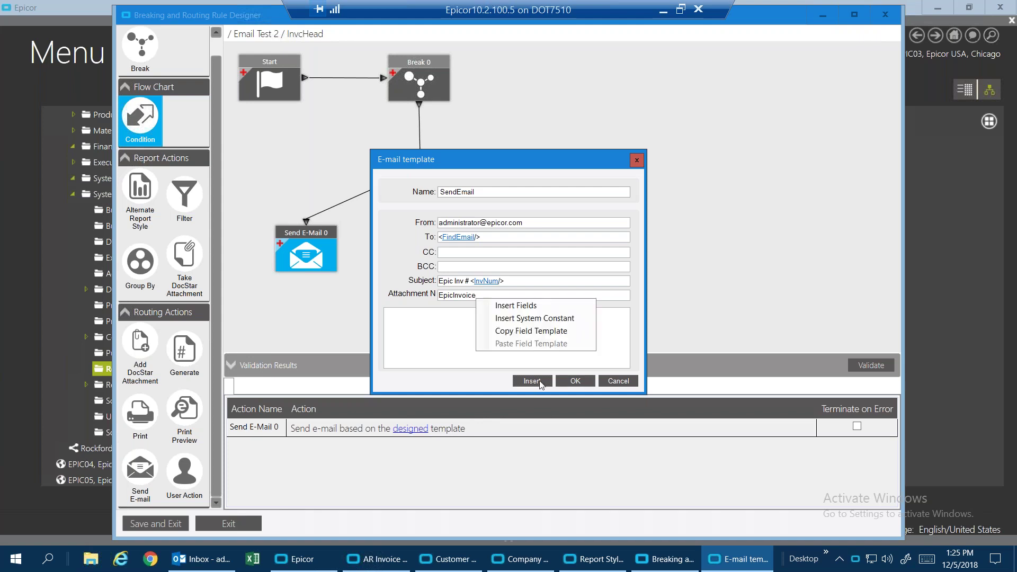
pyautogui.click(530, 310)
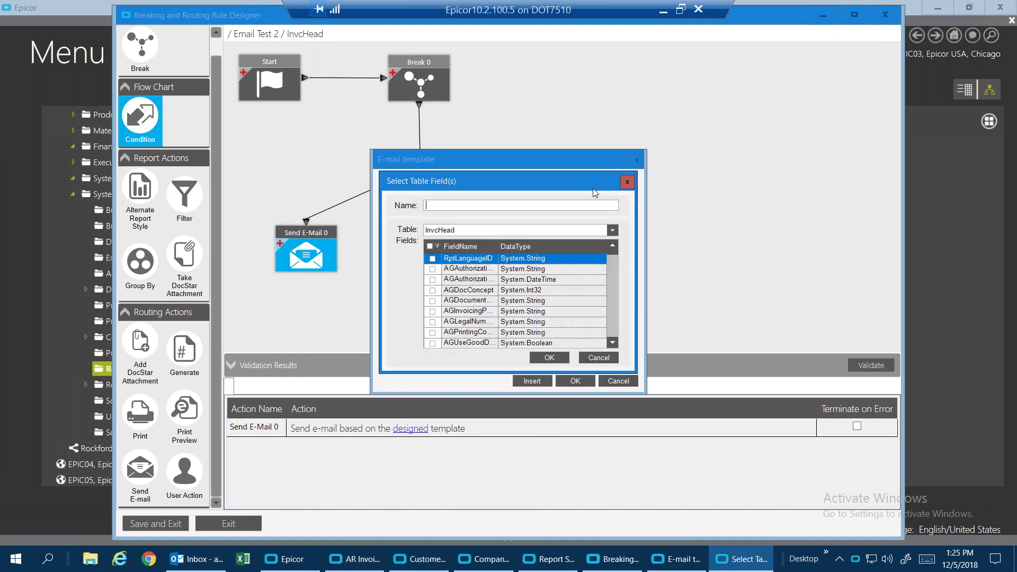
pyautogui.write('InvoiceNum')
pyautogui.moveTo(611, 252); pyautogui.dragTo(612, 271)
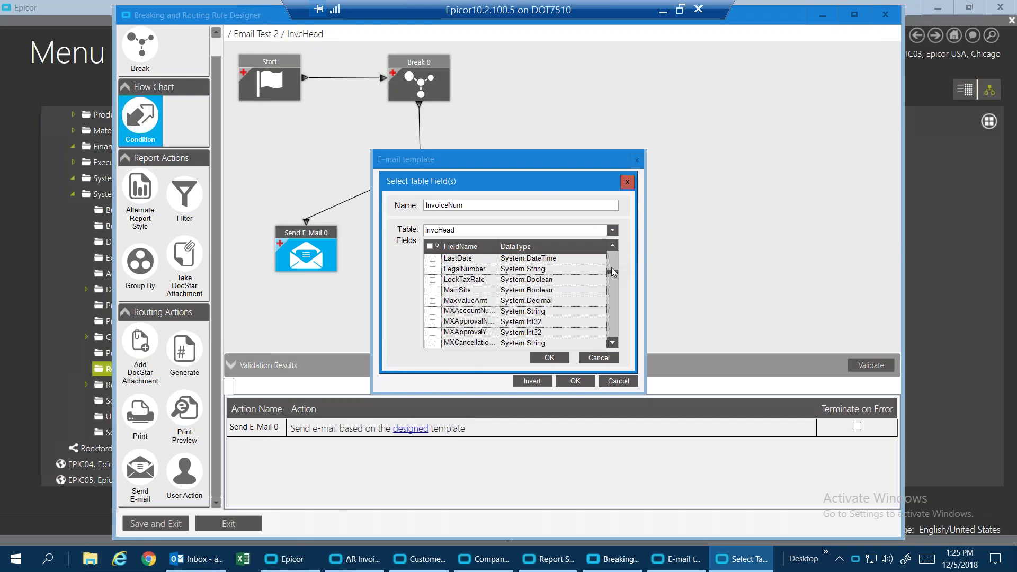
pyautogui.click(612, 252)
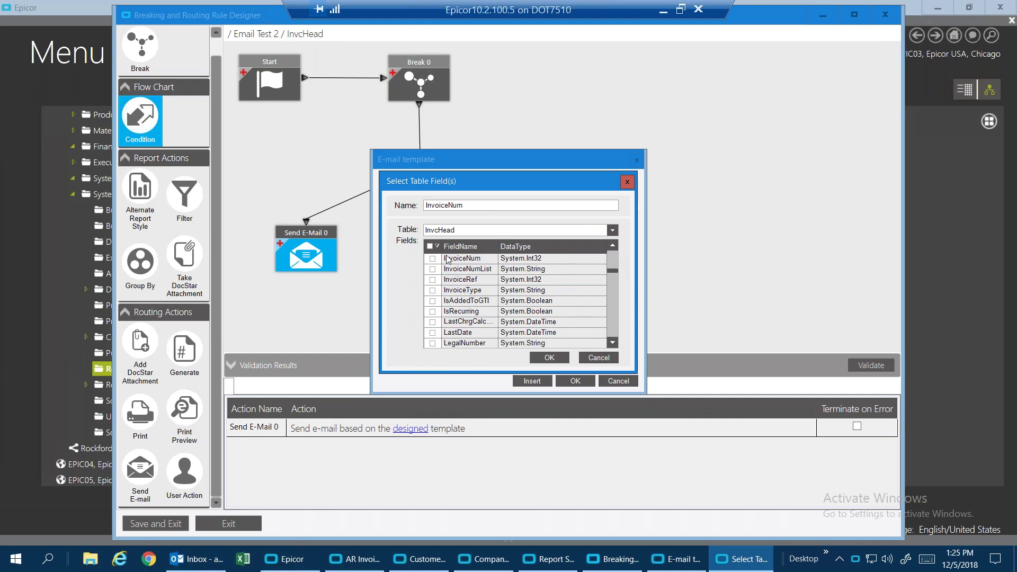
pyautogui.click(433, 260)
pyautogui.click(545, 358)
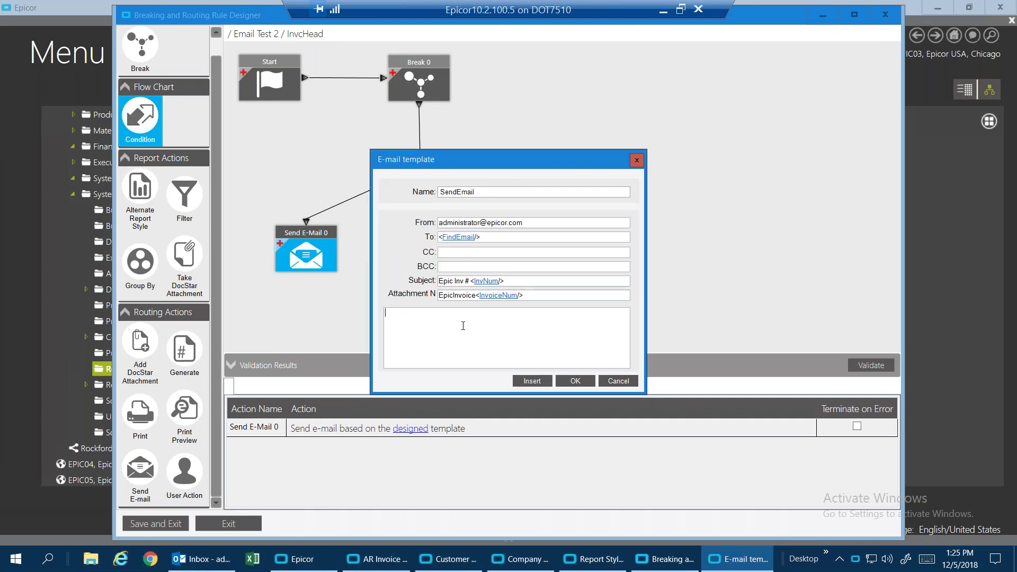
# Write the body 'Please see our invoice attached. Let us know if you have any questions' and save the template.
pyautogui.write('Please')
pyautogui.press('BackSpace')
pyautogui.press('BackSpace')
pyautogui.press('BackSpace')
pyautogui.press('BackSpace')
pyautogui.write('p')
pyautogui.press('BackSpace')
pyautogui.write('eae')
pyautogui.write('e see o')
pyautogui.write('ur ')
pyautogui.write('invoice ')
pyautogui.write('attached')
pyautogui.write('.  Let us know')
pyautogui.write(' if you have')
pyautogui.write(' any questions.')
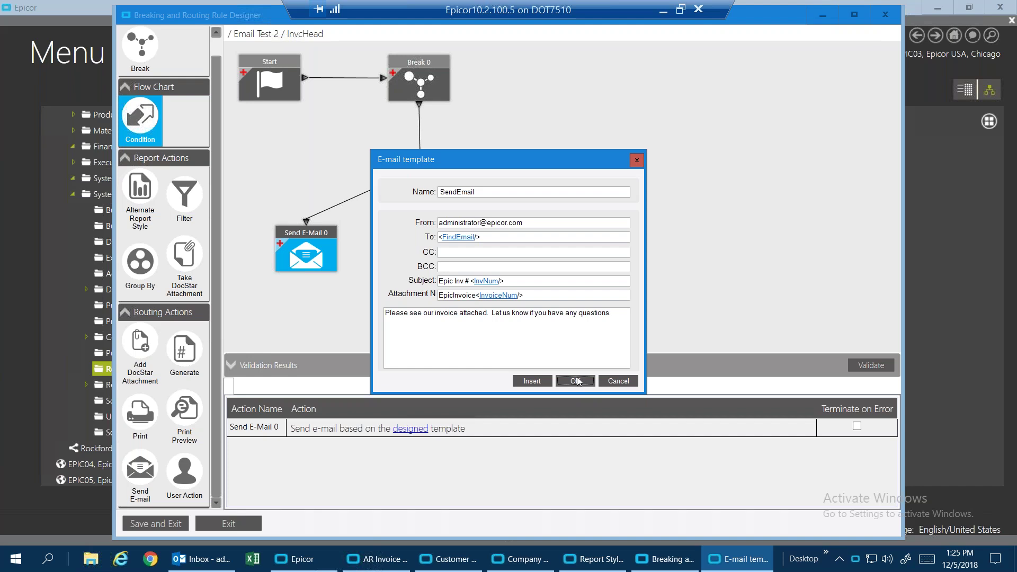
pyautogui.click(576, 381)
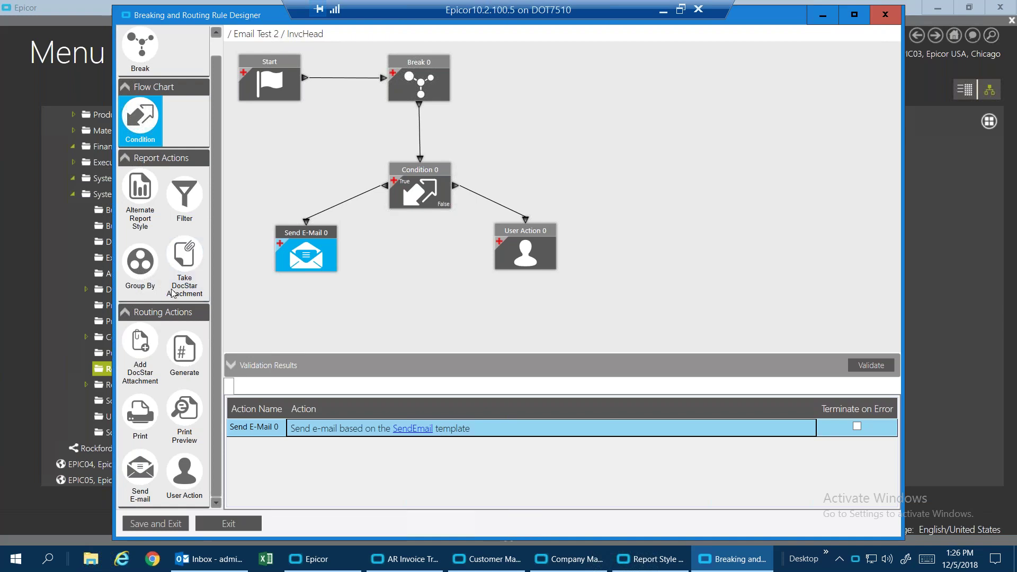
# Save the Email Test 2 routing rule and exit the designer.
pyautogui.click(157, 522)
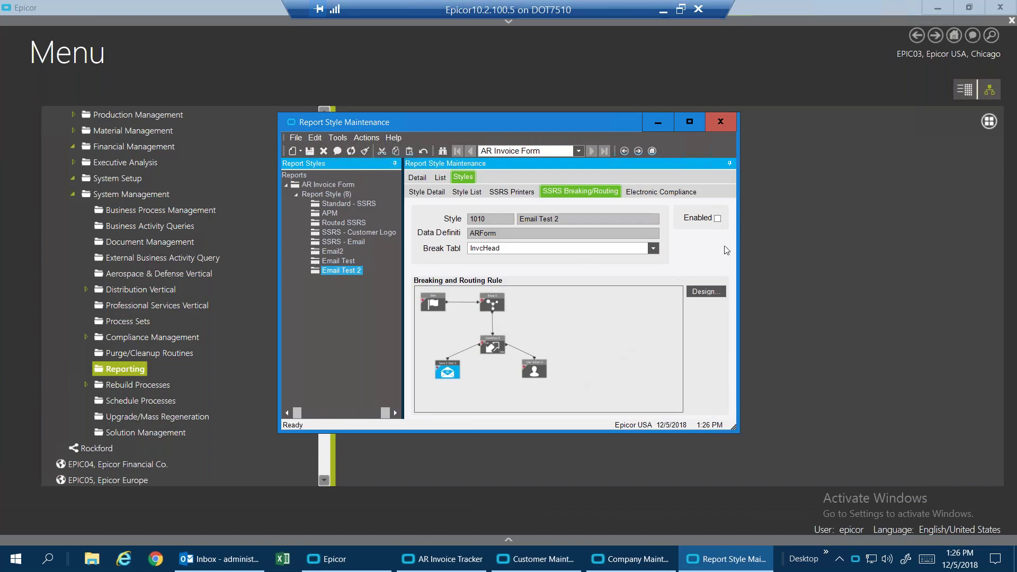
# Enable and save the Email Test 2 routing rule, then return to AR Invoice Tracker.
pyautogui.click(718, 219)
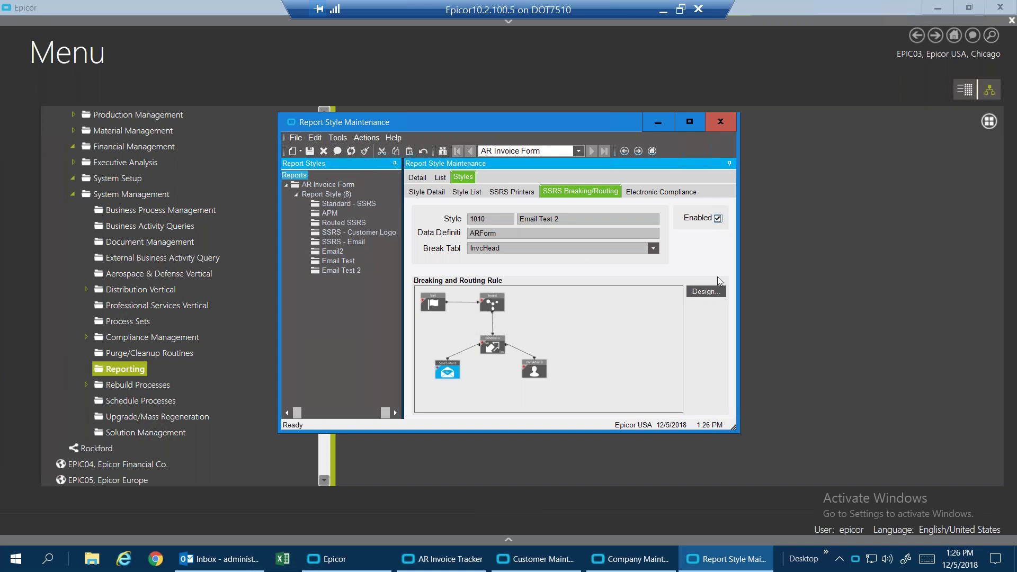
pyautogui.click(310, 152)
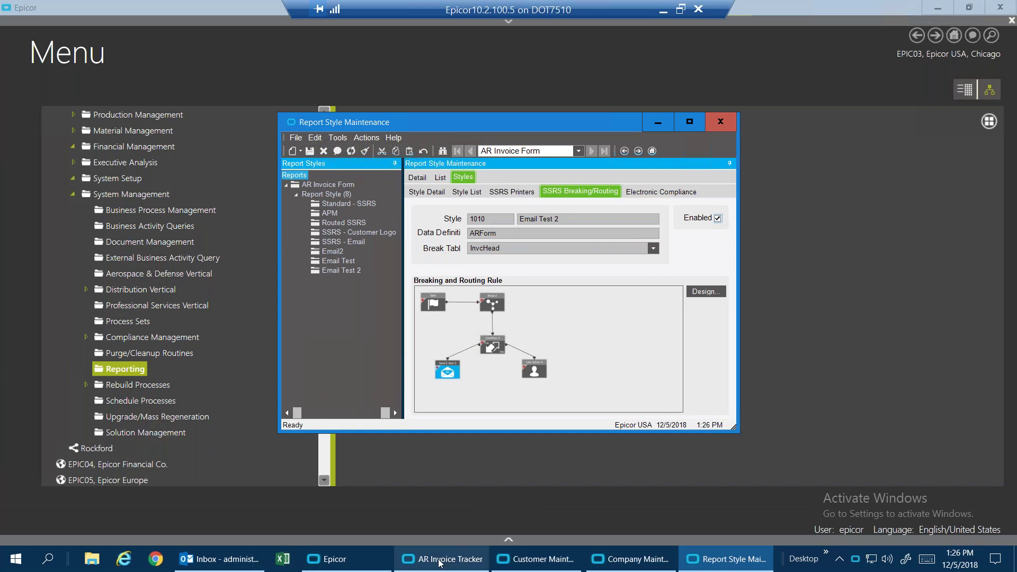
pyautogui.moveTo(439, 564)
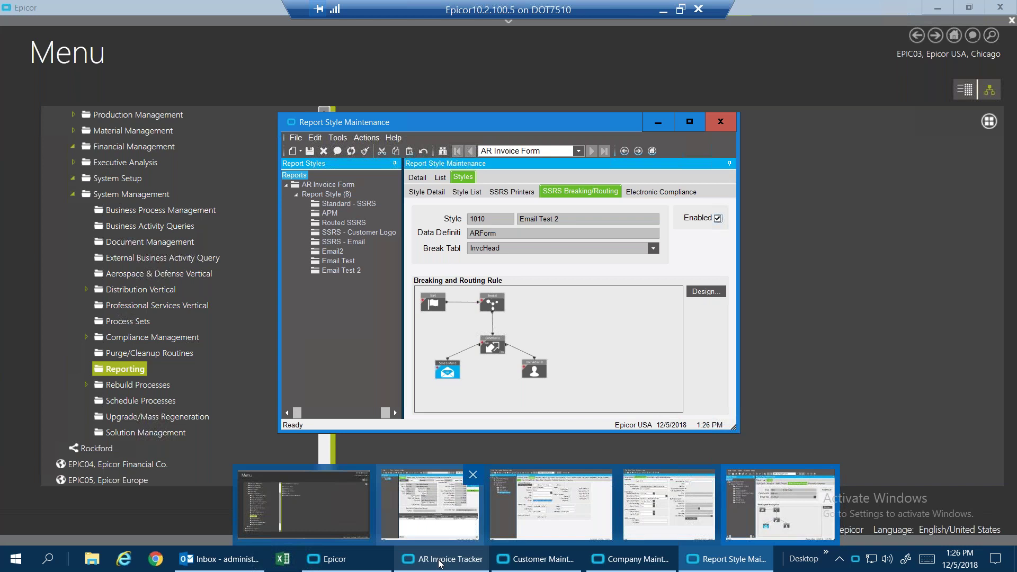
pyautogui.click(440, 561)
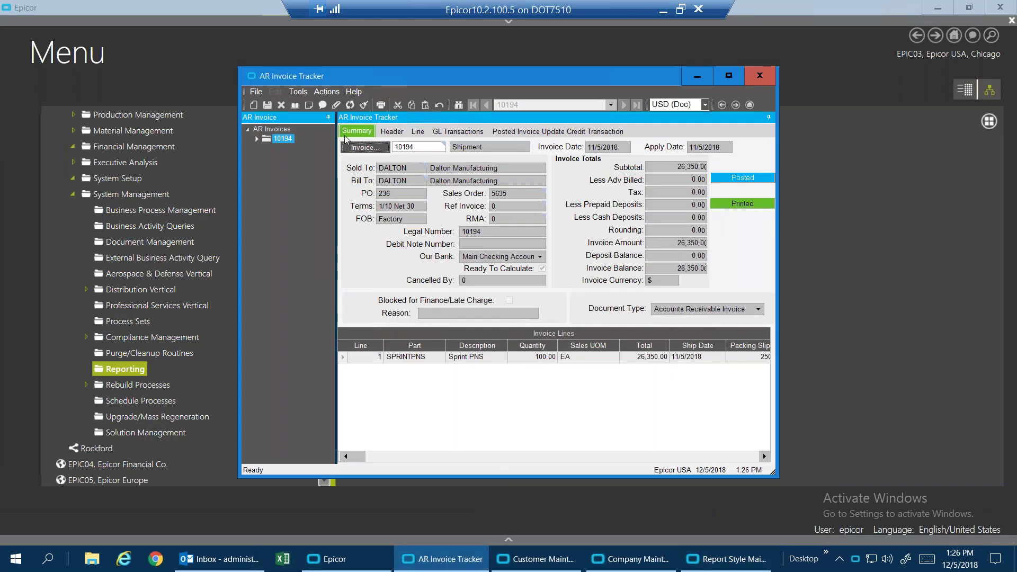
# Print-preview invoice 10194 using the Email Test 2 report style with routing.
pyautogui.click(381, 105)
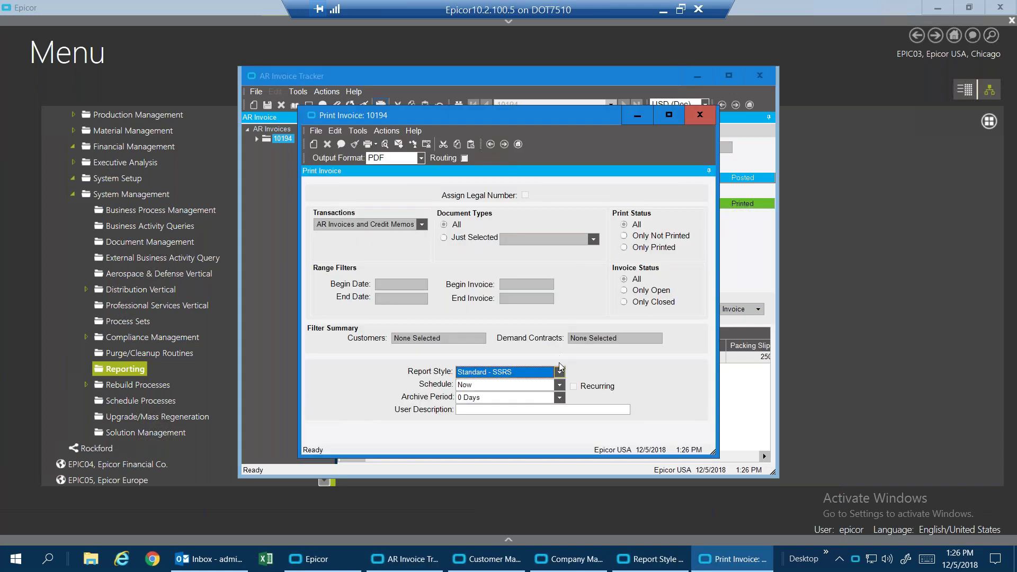
pyautogui.click(561, 374)
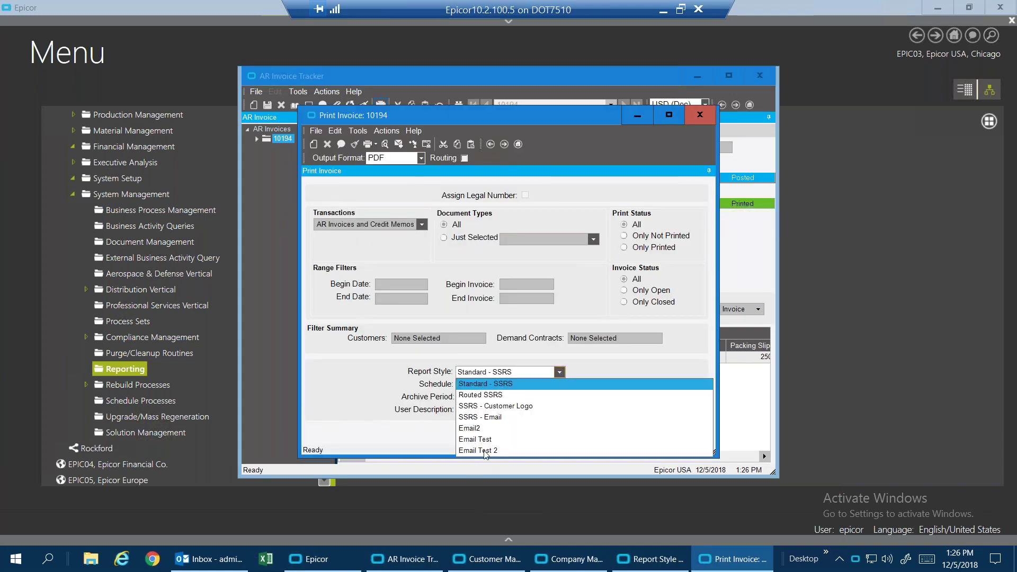
pyautogui.click(486, 454)
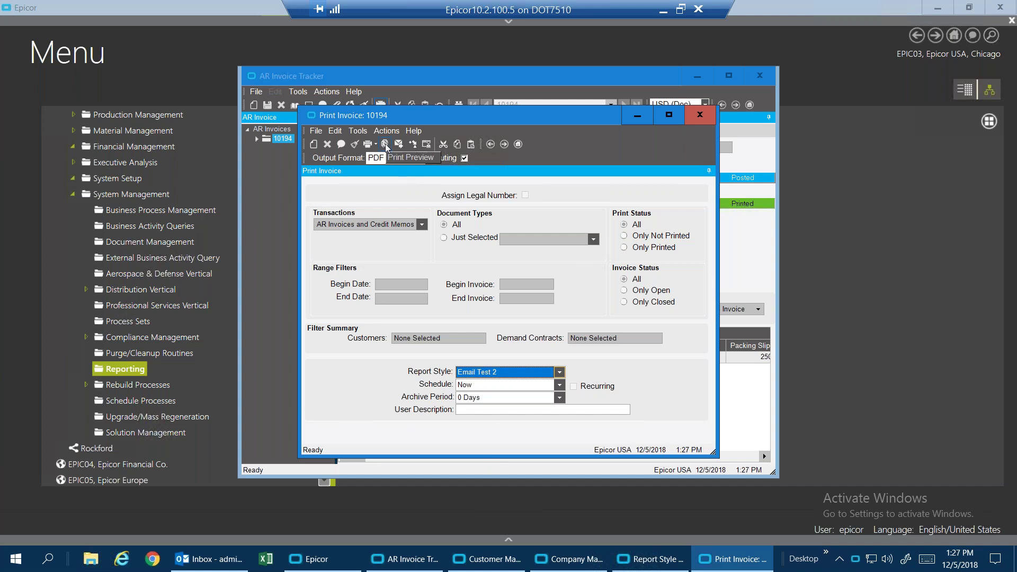
pyautogui.click(385, 145)
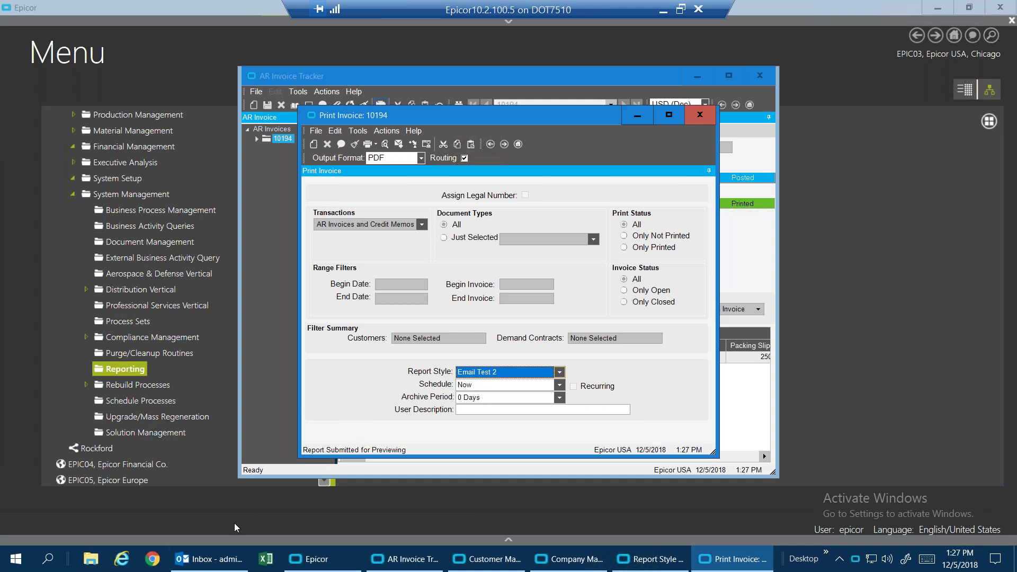
pyautogui.moveTo(217, 563)
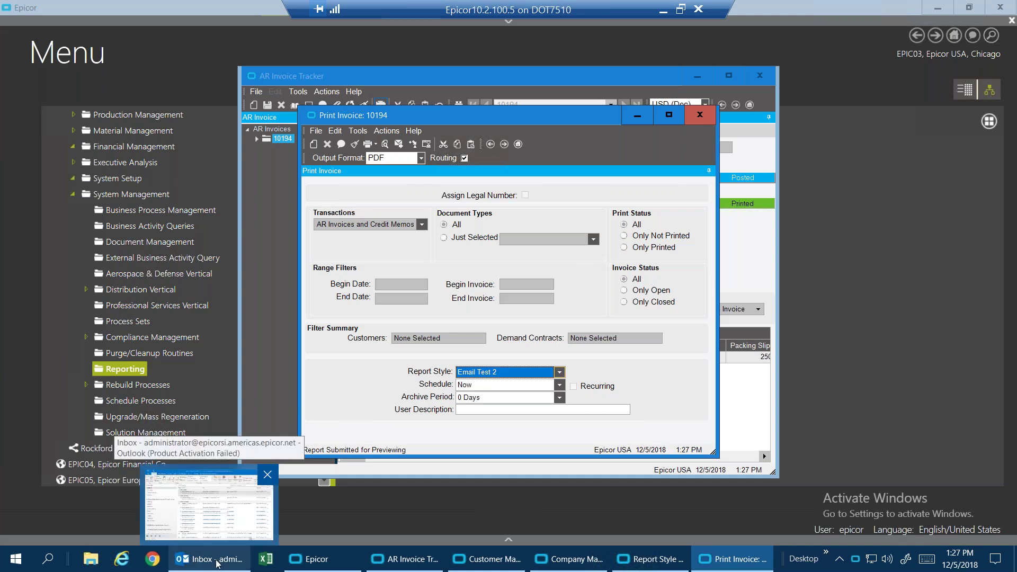
# In Outlook, fetch new mail and open the 'Epic Inv # 10194' message.
pyautogui.click(217, 563)
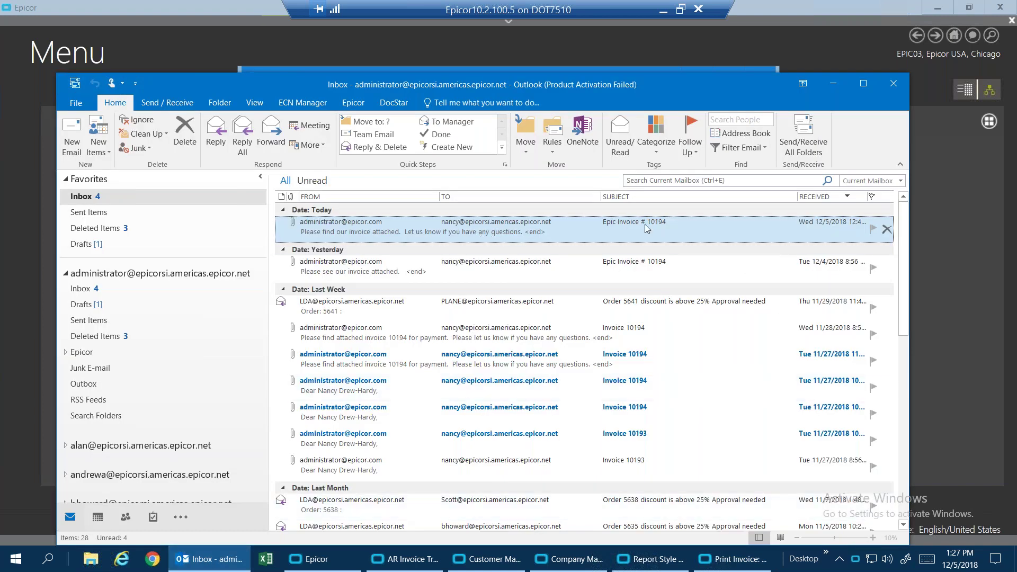
pyautogui.click(805, 148)
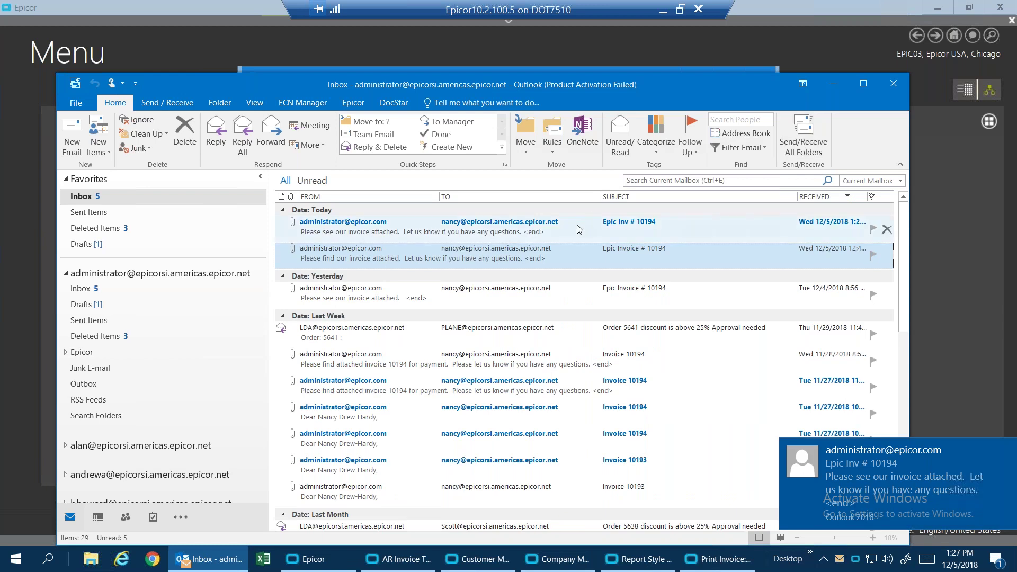
pyautogui.click(579, 229)
pyautogui.doubleClick(579, 229)
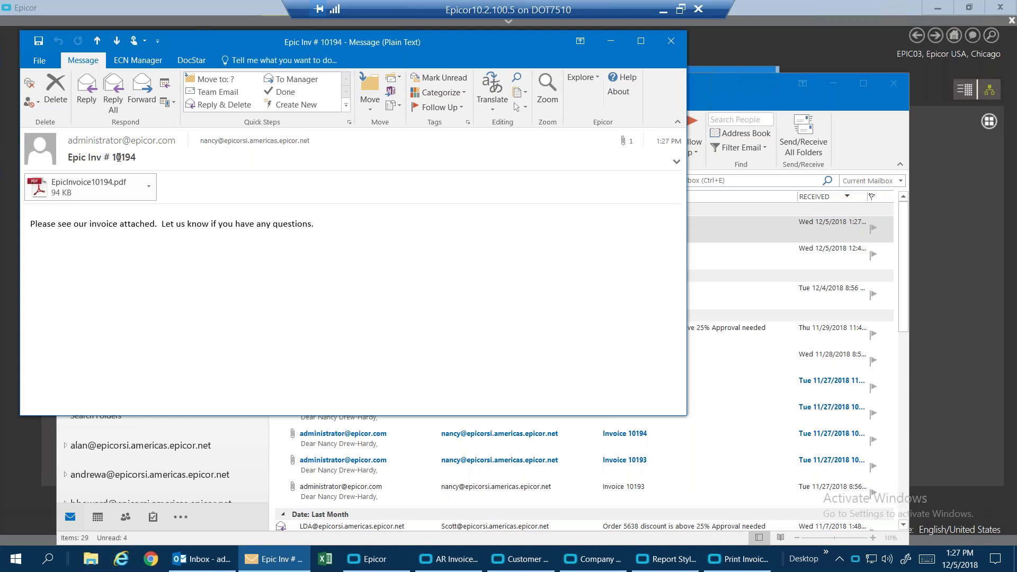
# View the attached EpicInvoice10194.pdf invoice in Adobe Reader, then close it.
pyautogui.doubleClick(103, 187)
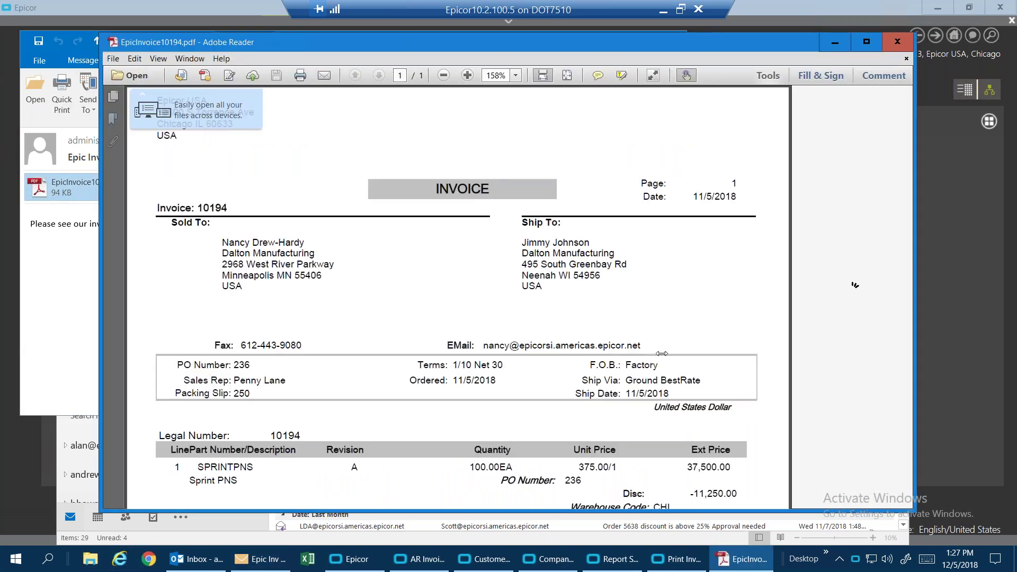
pyautogui.click(896, 48)
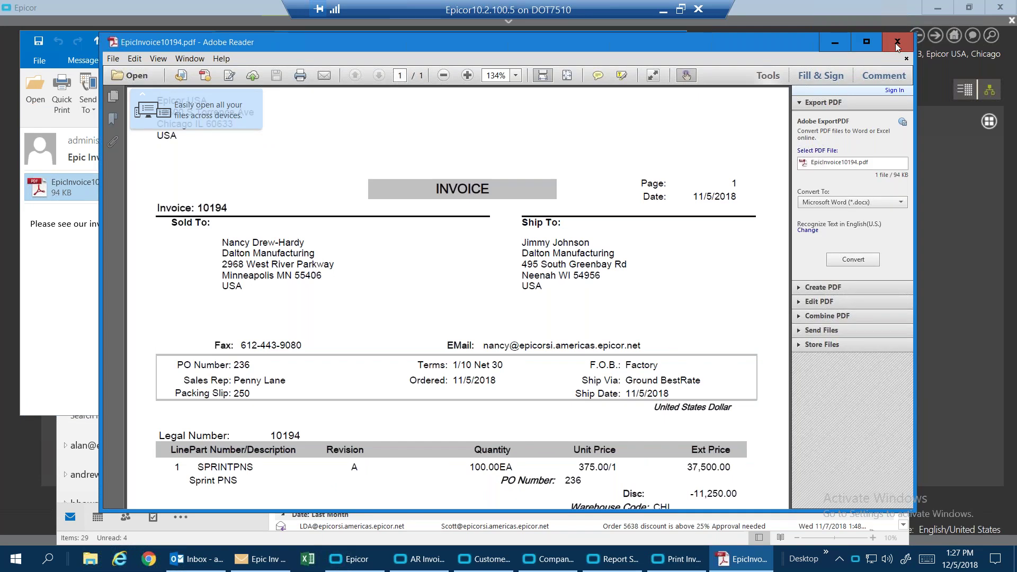